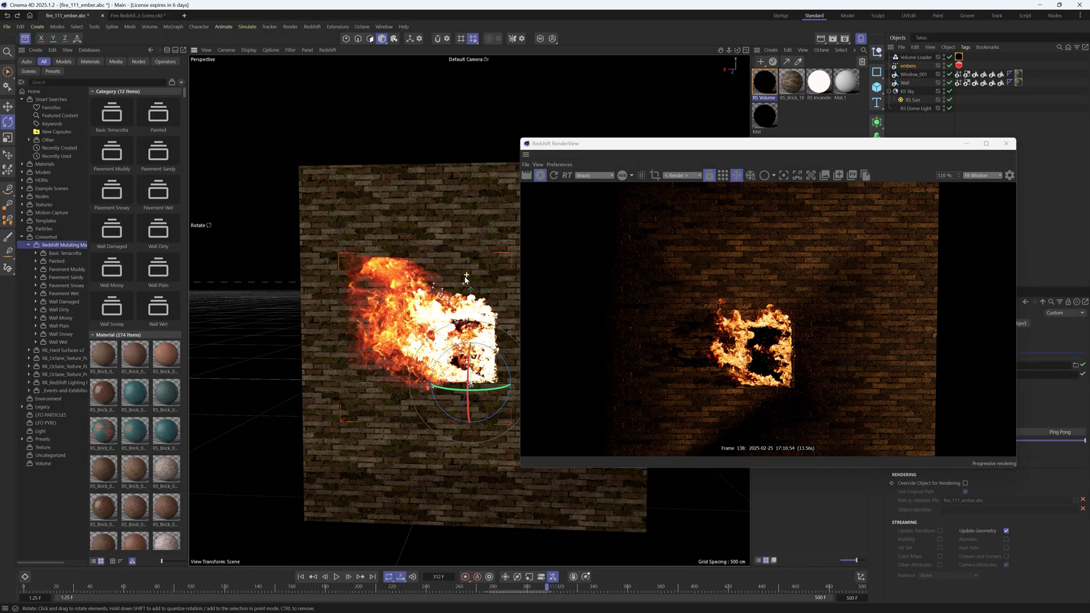
Examine the burning window scene from the side and scrub its animation to frame 342.
{"action": "left_click_drag", "start_coordinate": [465, 279], "coordinate": [419, 281], "text": "alt"}
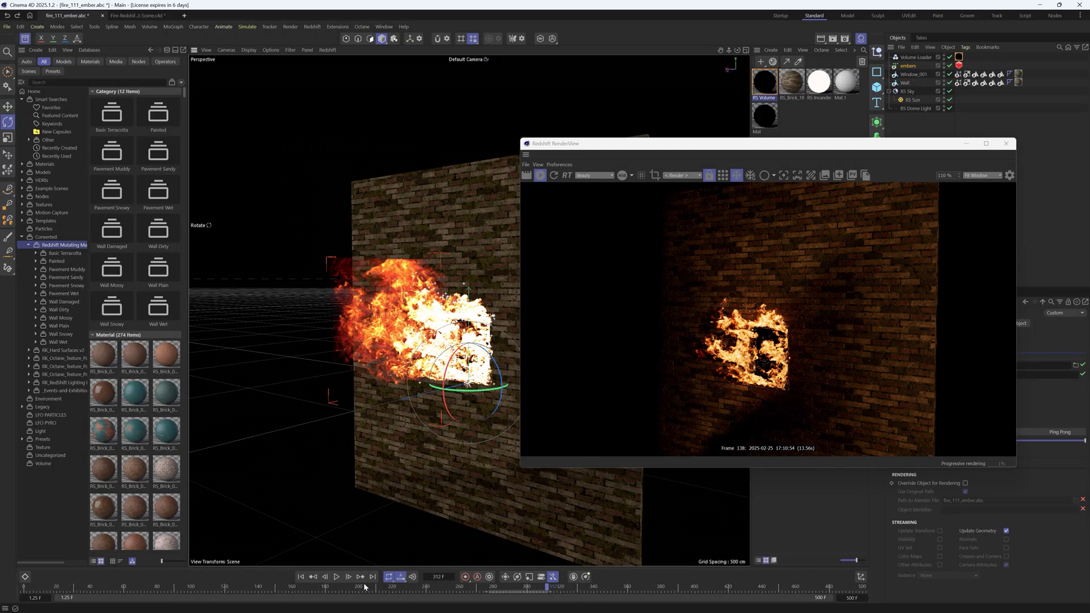
{"action": "left_click_drag", "start_coordinate": [361, 588], "coordinate": [596, 588]}
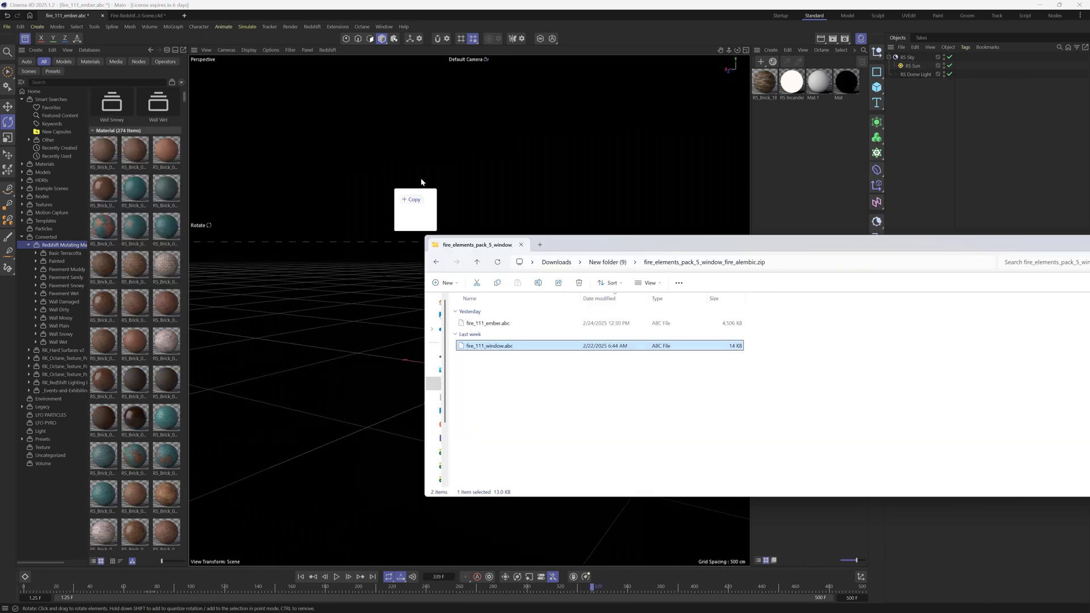
{"action": "left_click_drag", "start_coordinate": [416, 204], "coordinate": [437, 193]}
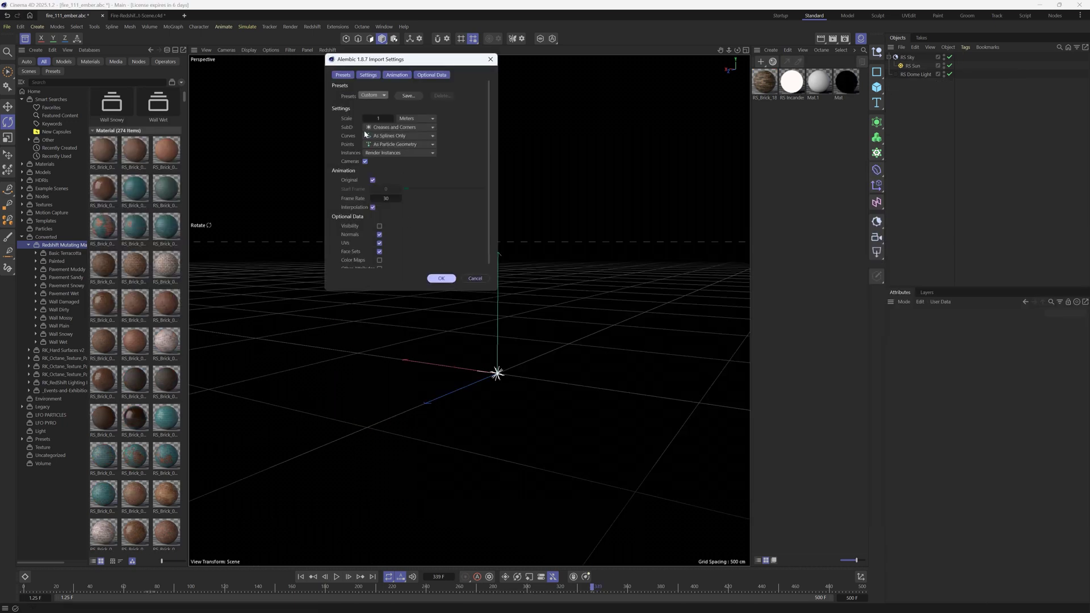
Import the fire_111_window.abc Alembic at scale 1 Meters with its points set to As Polygon Object.
{"action": "left_click", "coordinate": [380, 144]}
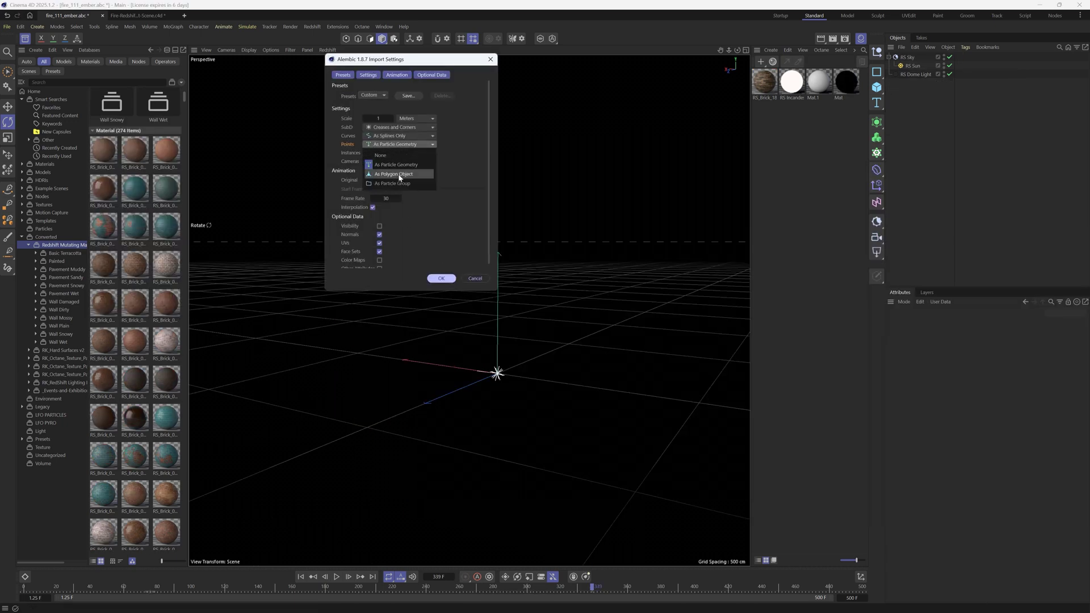
{"action": "left_click", "coordinate": [402, 174]}
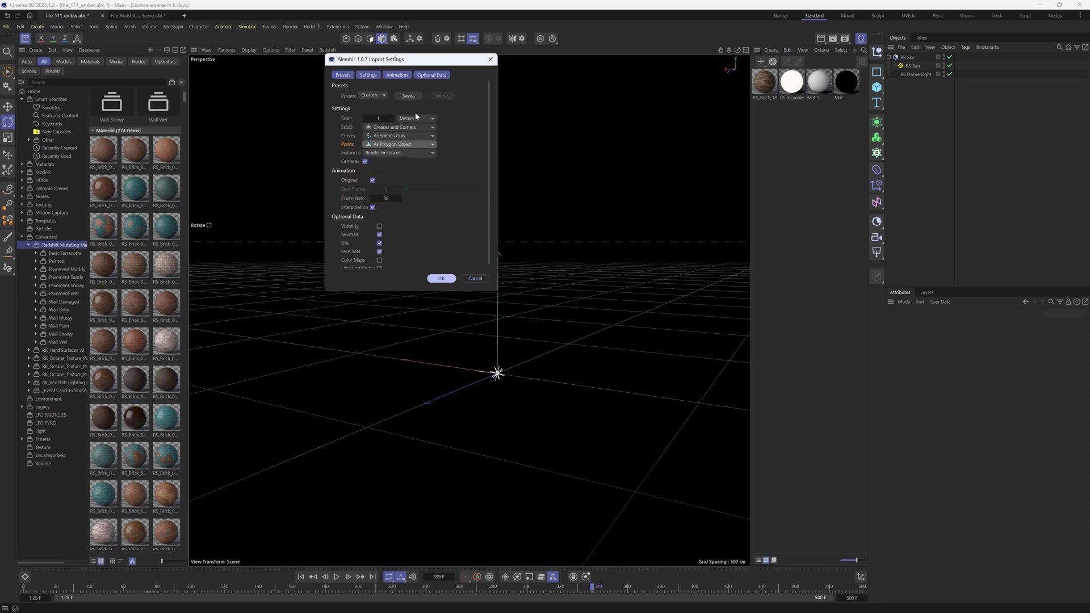
{"action": "left_click", "coordinate": [436, 279]}
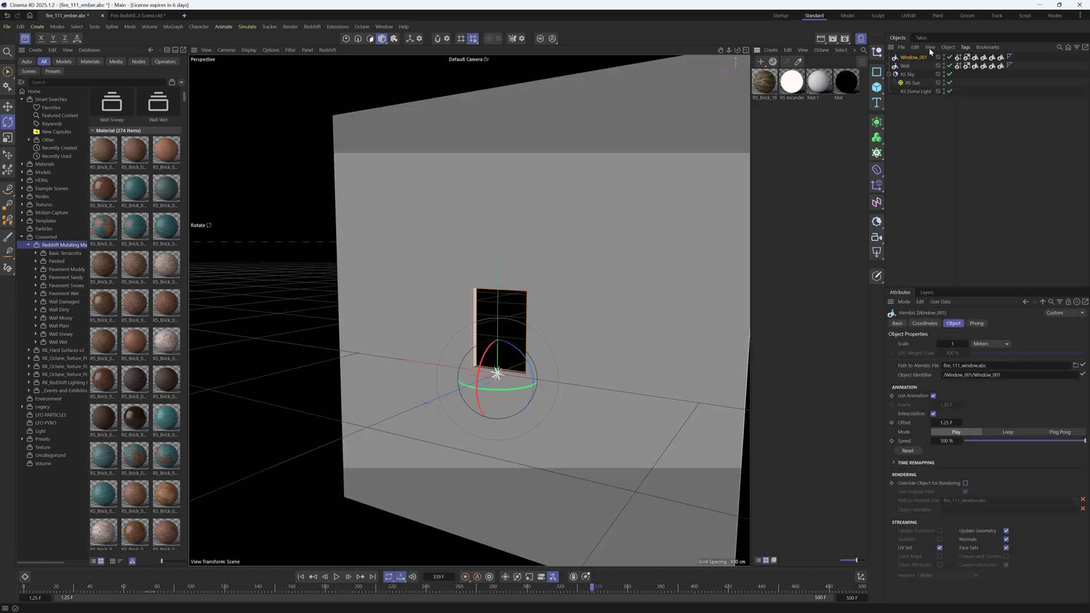
Apply the RS_Brick_18_Wall_Mossy_4K material to both the Window_001 and Wall objects.
{"action": "left_click", "coordinate": [907, 66]}
{"action": "left_click", "coordinate": [913, 58]}
{"action": "left_click_drag", "start_coordinate": [771, 86], "coordinate": [918, 58]}
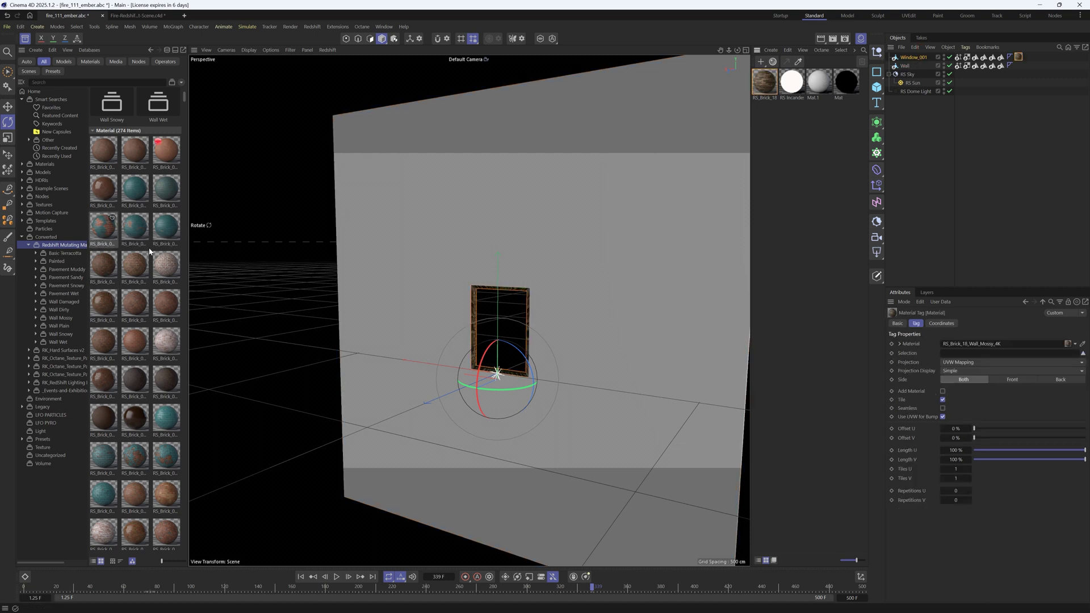
{"action": "left_click_drag", "start_coordinate": [826, 72], "coordinate": [915, 67]}
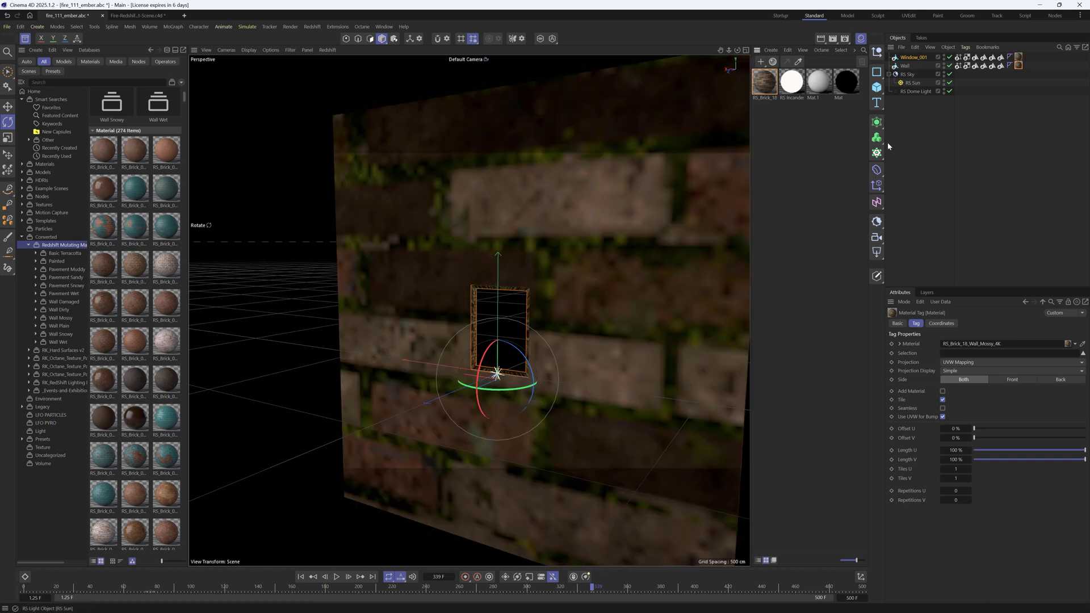
Set the wall's brick texture Length U and Length V to 10 %.
{"action": "double_click", "coordinate": [958, 450]}
{"action": "type", "text": "10"}
{"action": "key", "text": "Tab"}
{"action": "type", "text": "10"}
{"action": "key", "text": "Return"}
{"action": "left_click_drag", "start_coordinate": [594, 301], "coordinate": [627, 281], "text": "alt"}
Import fire_111_ember.abc from the Alembic folder with its points set to As Particle Geometry.
{"action": "left_click", "coordinate": [488, 603]}
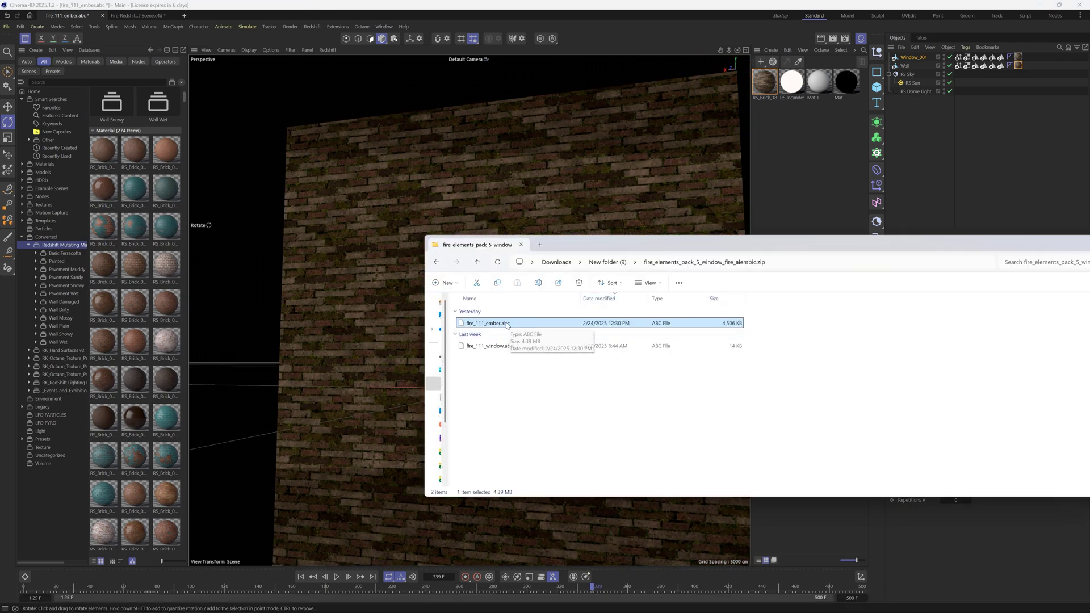
{"action": "left_click_drag", "start_coordinate": [516, 322], "coordinate": [373, 189]}
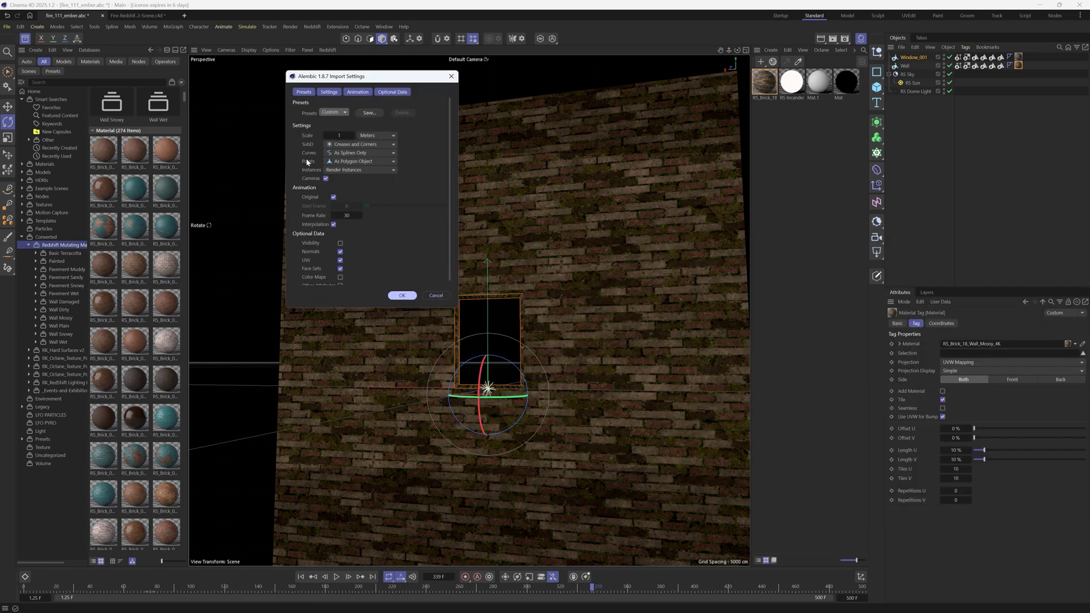
{"action": "left_click", "coordinate": [357, 162]}
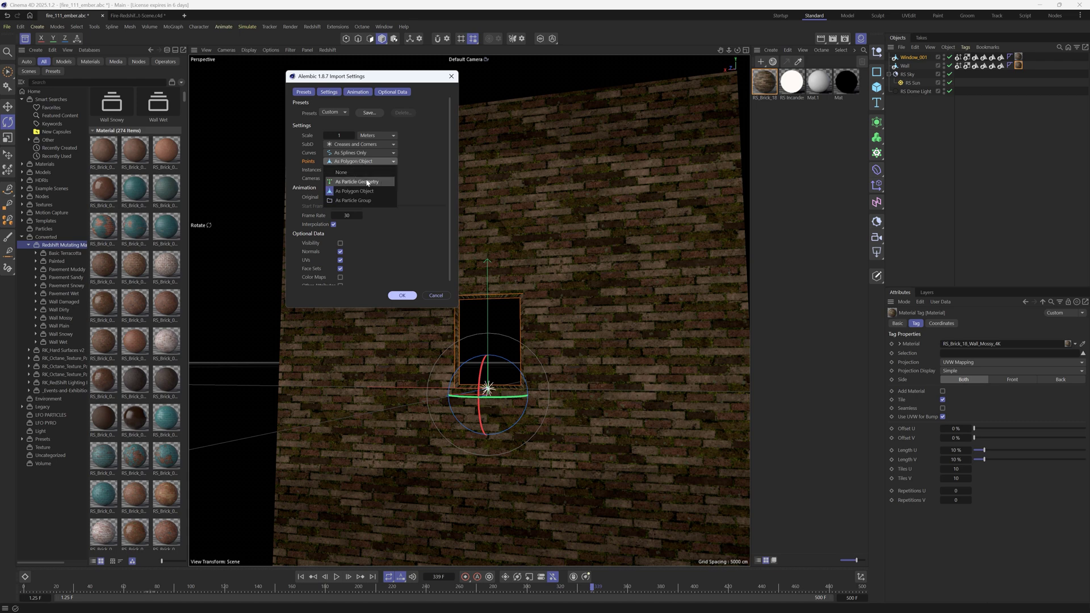
{"action": "left_click", "coordinate": [359, 182]}
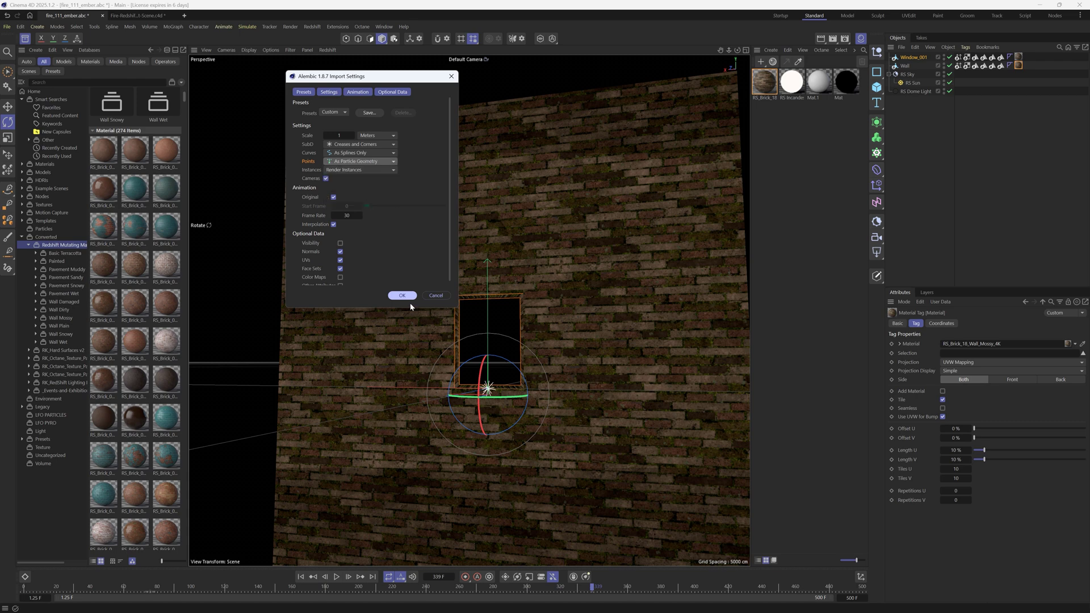
{"action": "left_click", "coordinate": [402, 295]}
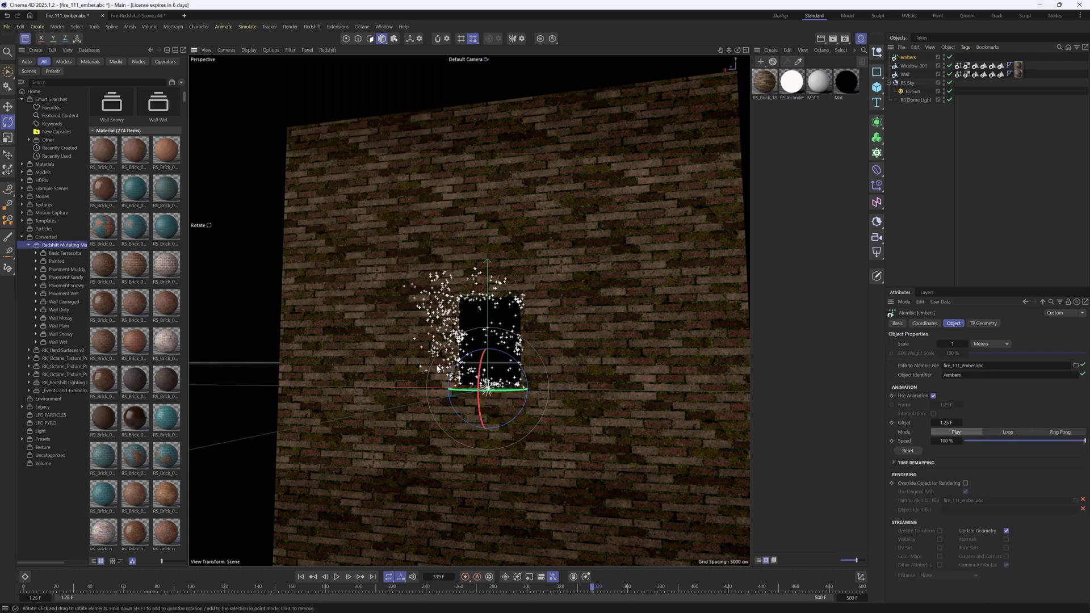
Scrub the ember animation to frame 143 and add a Redshift Object tag to the embers object.
{"action": "left_click_drag", "start_coordinate": [437, 366], "coordinate": [425, 381], "text": "alt"}
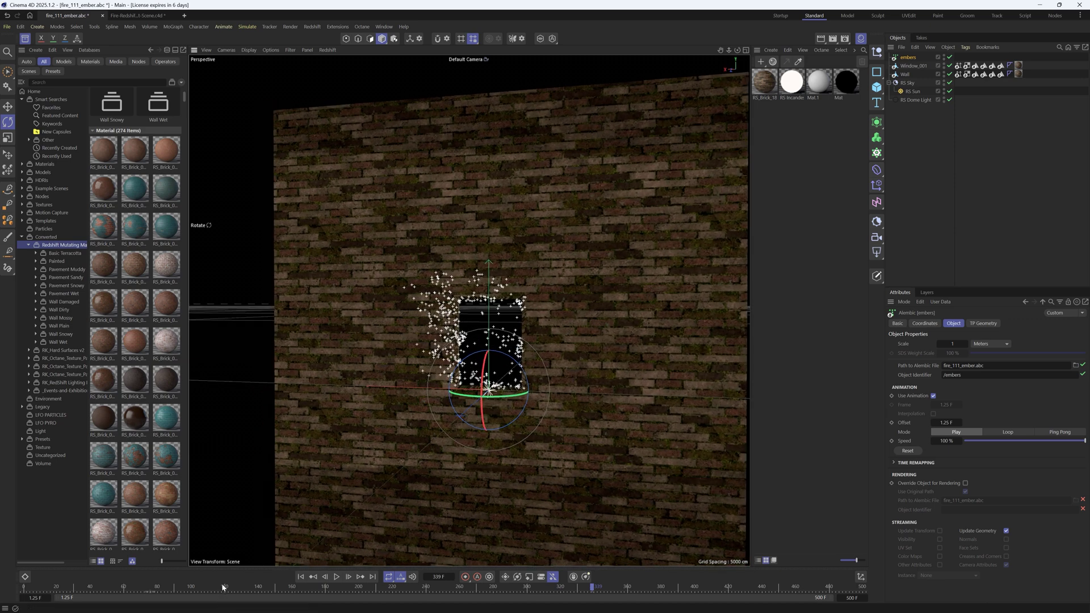
{"action": "left_click", "coordinate": [223, 588]}
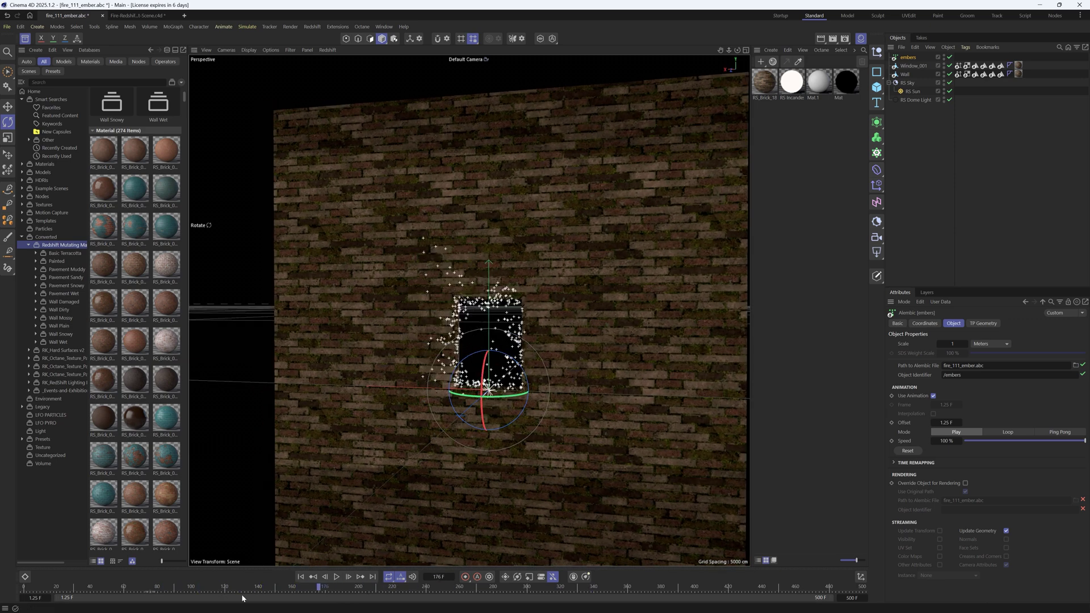
{"action": "mouse_move", "coordinate": [242, 595]}
{"action": "left_mouse_down"}
{"action": "mouse_move", "coordinate": [148, 598]}
{"action": "mouse_move", "coordinate": [263, 597]}
{"action": "left_mouse_up"}
{"action": "left_click_drag", "start_coordinate": [550, 373], "coordinate": [587, 344], "text": "alt"}
{"action": "right_click", "coordinate": [914, 58]}
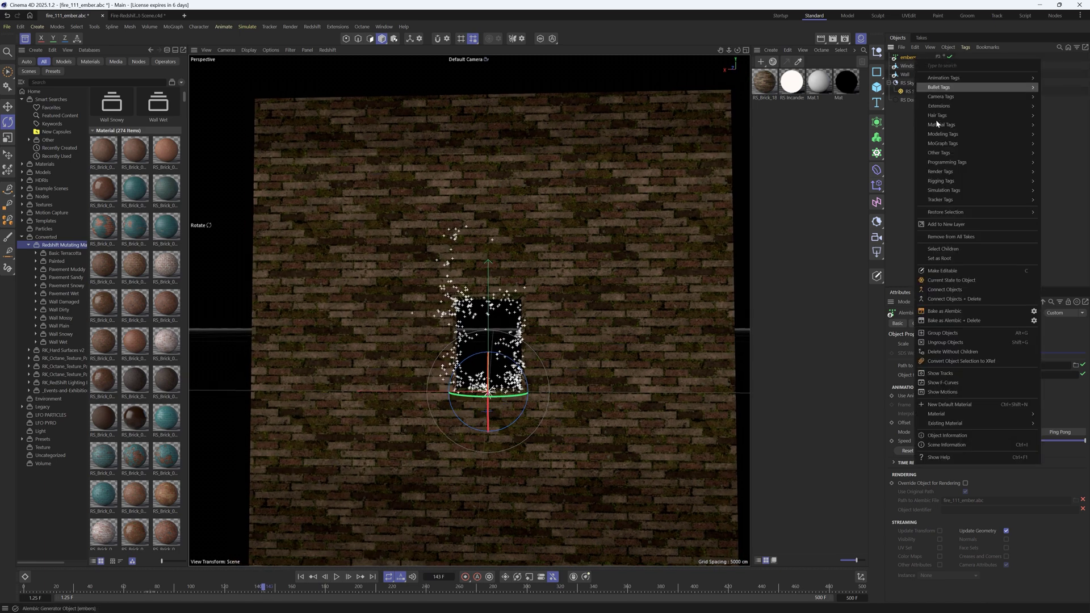
{"action": "mouse_move", "coordinate": [956, 172]}
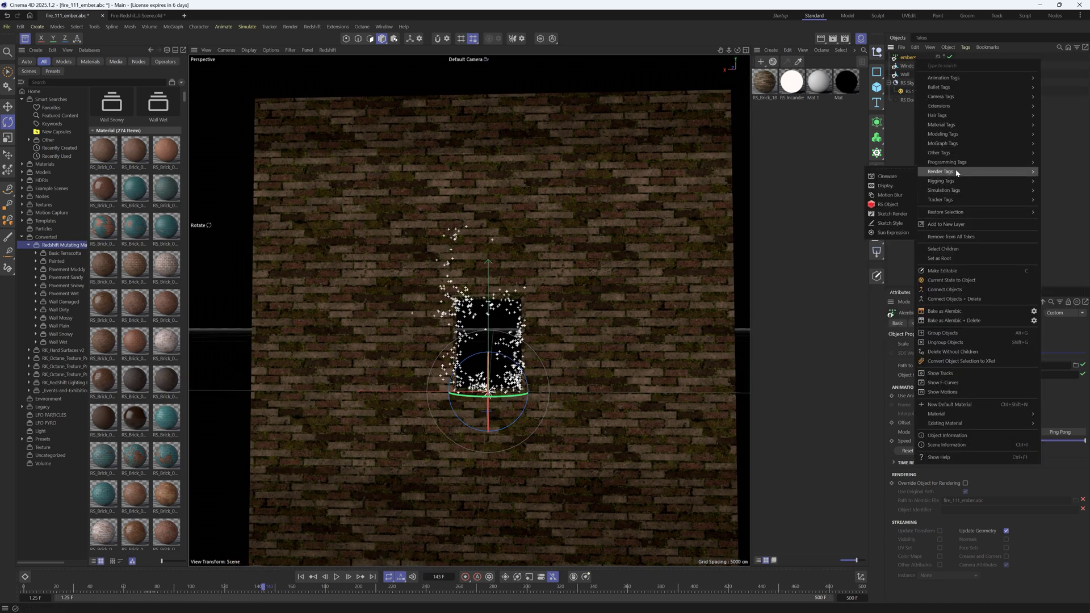
{"action": "left_click", "coordinate": [883, 204]}
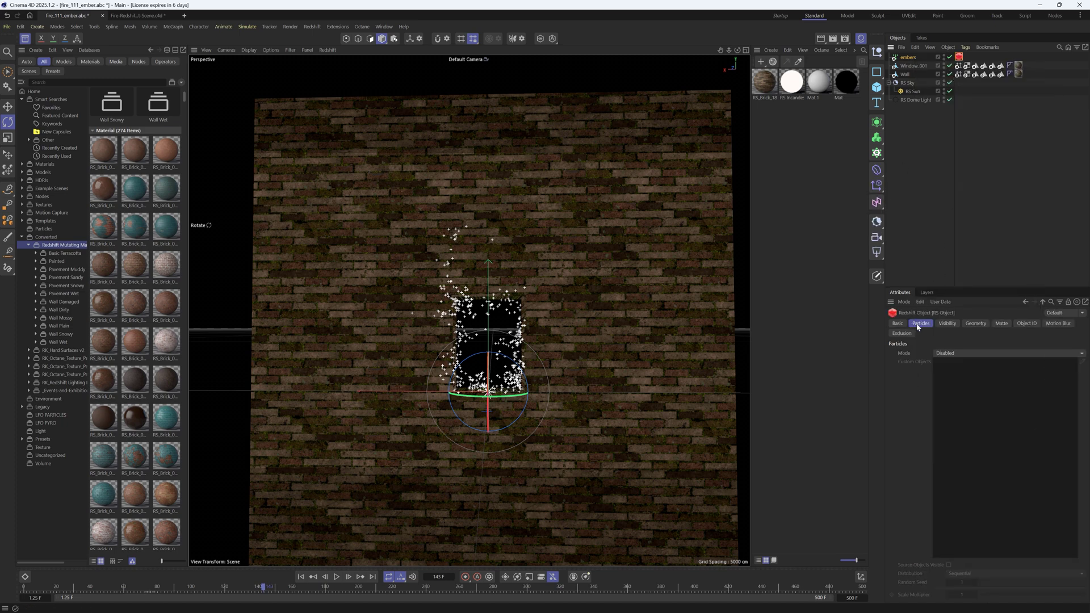
Set the embers tag's particle mode to Optimized Spheres with a scale multiplier of 0.1.
{"action": "left_click", "coordinate": [954, 354]}
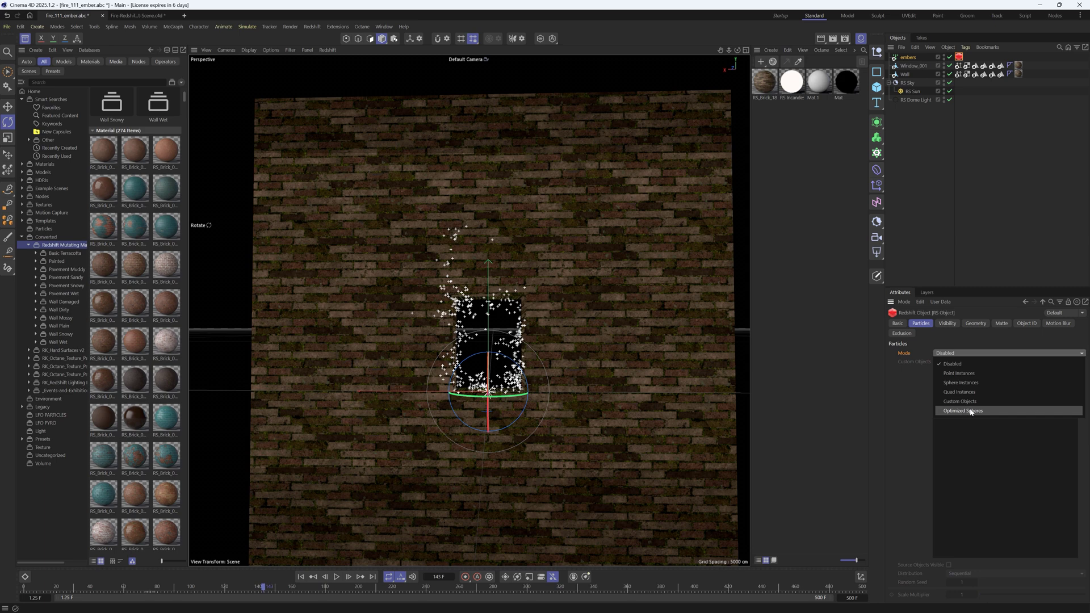
{"action": "left_click", "coordinate": [968, 411]}
{"action": "left_click", "coordinate": [961, 594]}
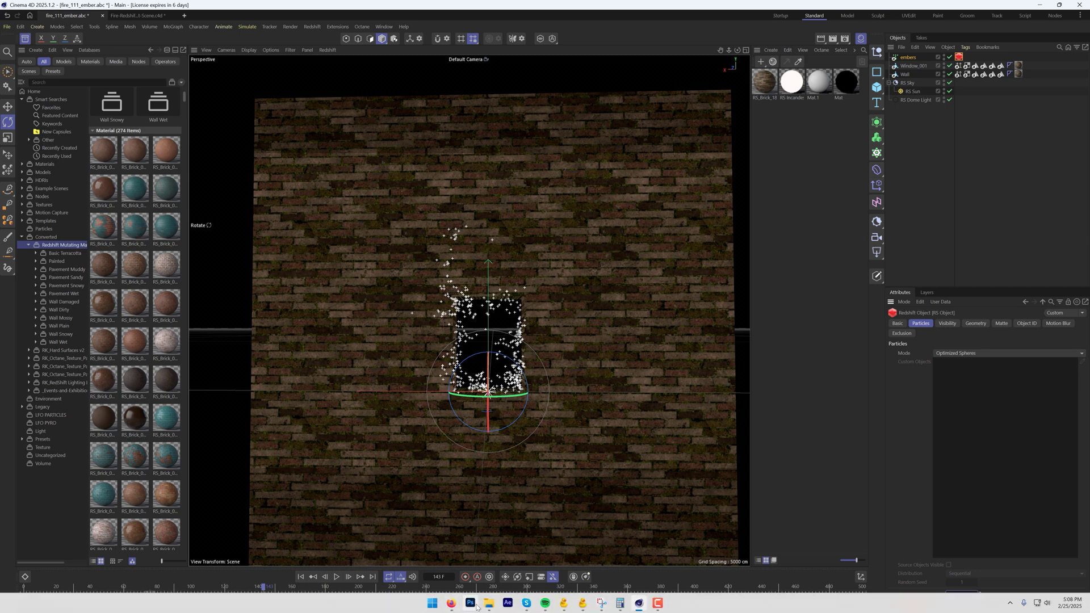
Switch to File Explorer and open the fire_111_Low_Res folder inside New folder (9).
{"action": "left_click", "coordinate": [488, 604]}
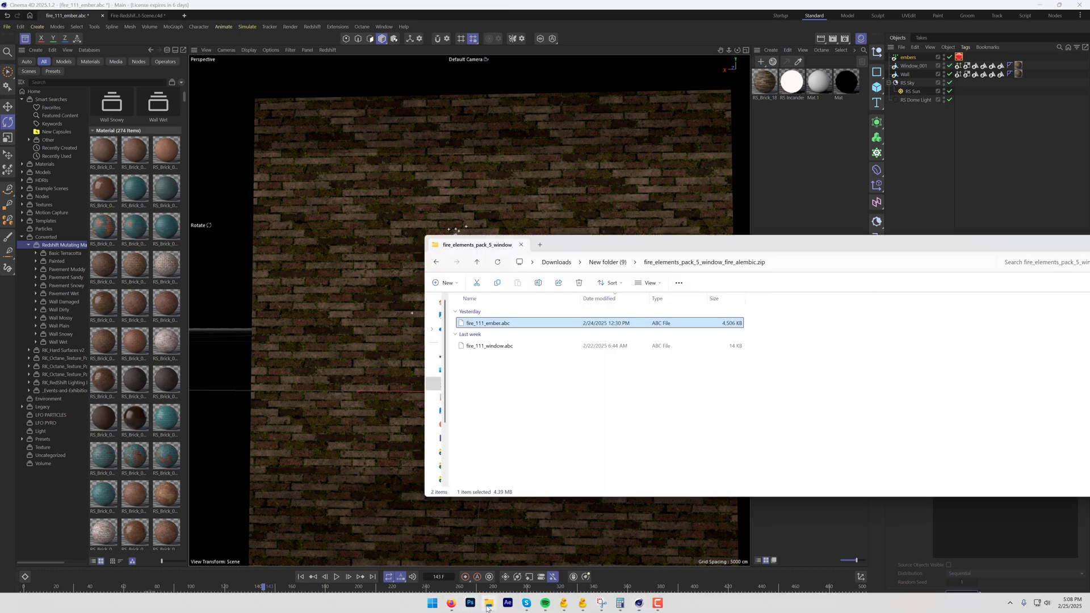
{"action": "left_click", "coordinate": [617, 267]}
{"action": "key", "text": "Escape"}
{"action": "key", "text": "Escape"}
{"action": "left_click", "coordinate": [608, 263]}
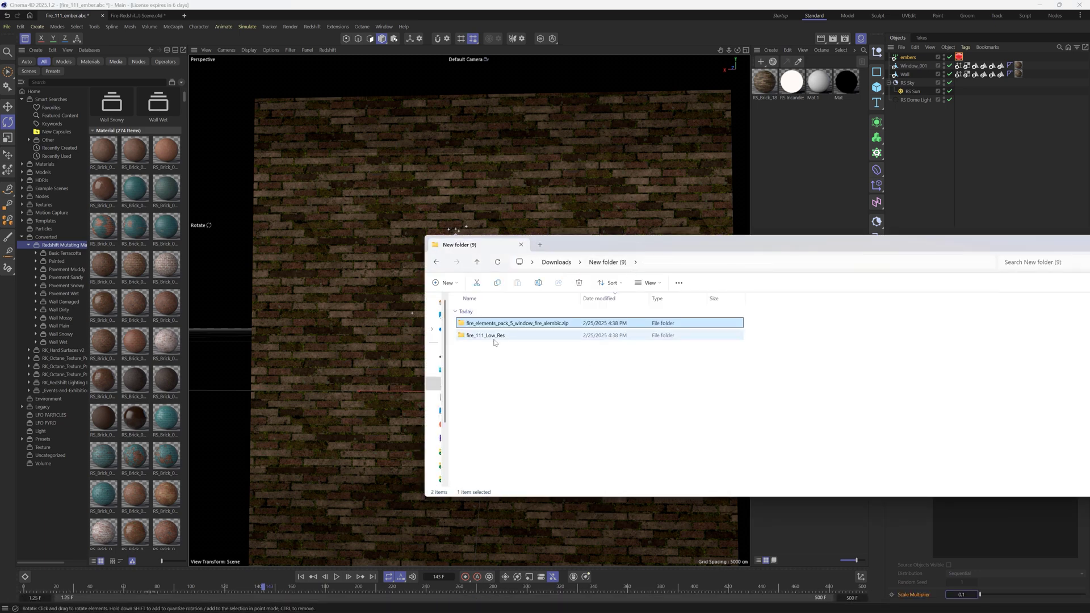
{"action": "double_click", "coordinate": [495, 336]}
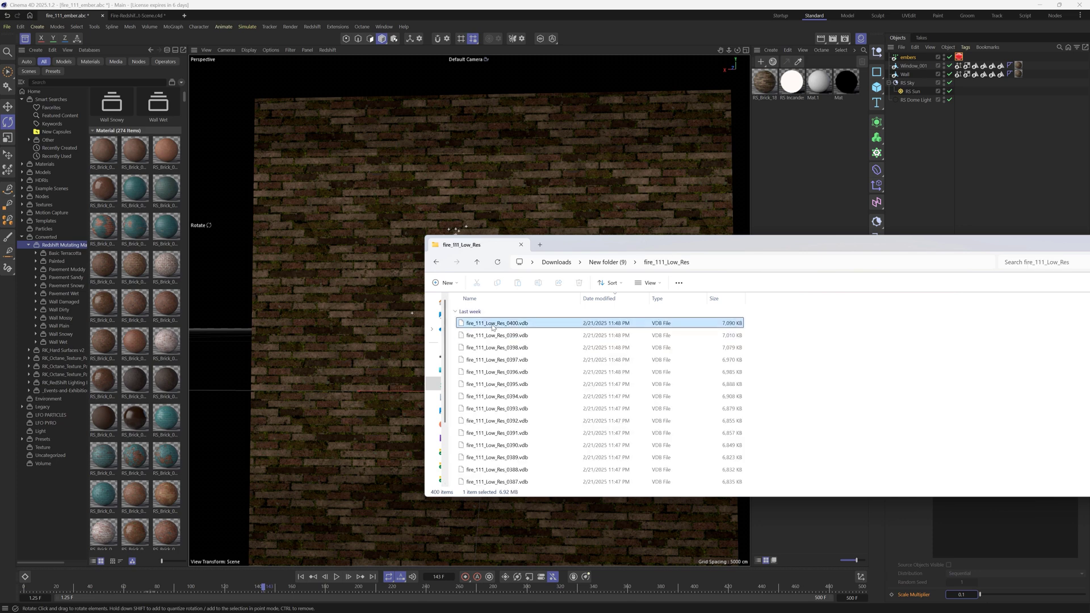
Import fire_111_Low_Res_0400.vdb as an animated volume in Meters, keeping the density and temperature grids.
{"action": "left_click_drag", "start_coordinate": [570, 251], "coordinate": [812, 276]}
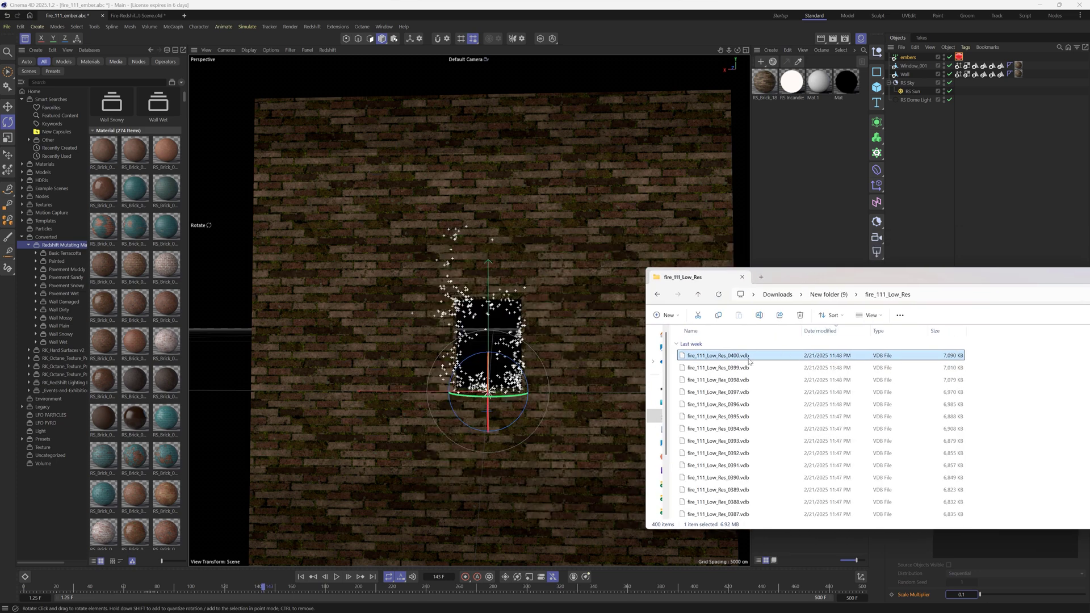
{"action": "left_click_drag", "start_coordinate": [748, 362], "coordinate": [478, 220]}
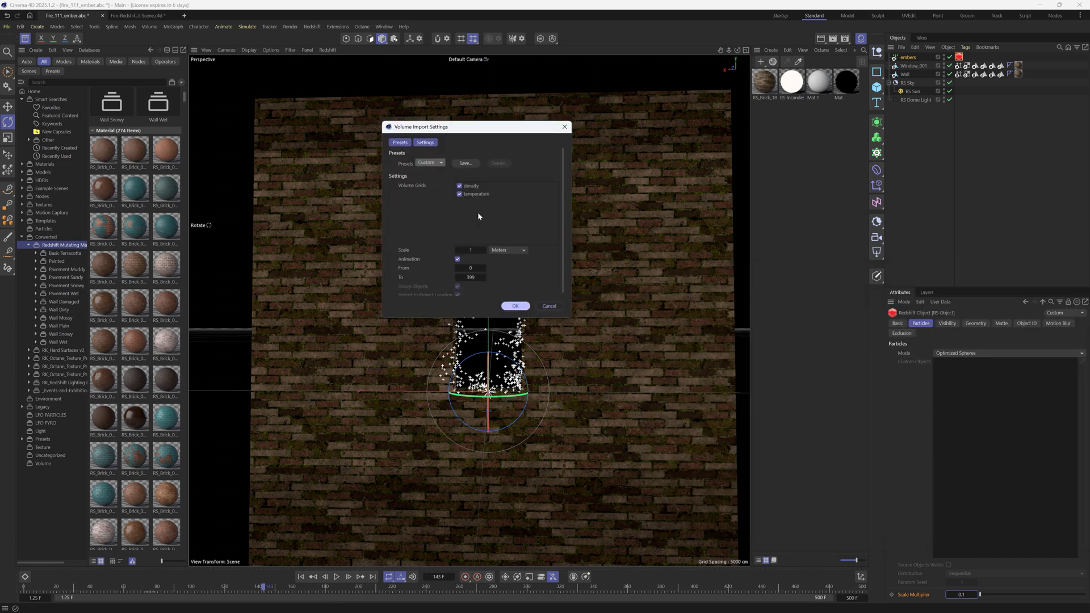
{"action": "left_click", "coordinate": [471, 187]}
{"action": "left_click", "coordinate": [474, 195]}
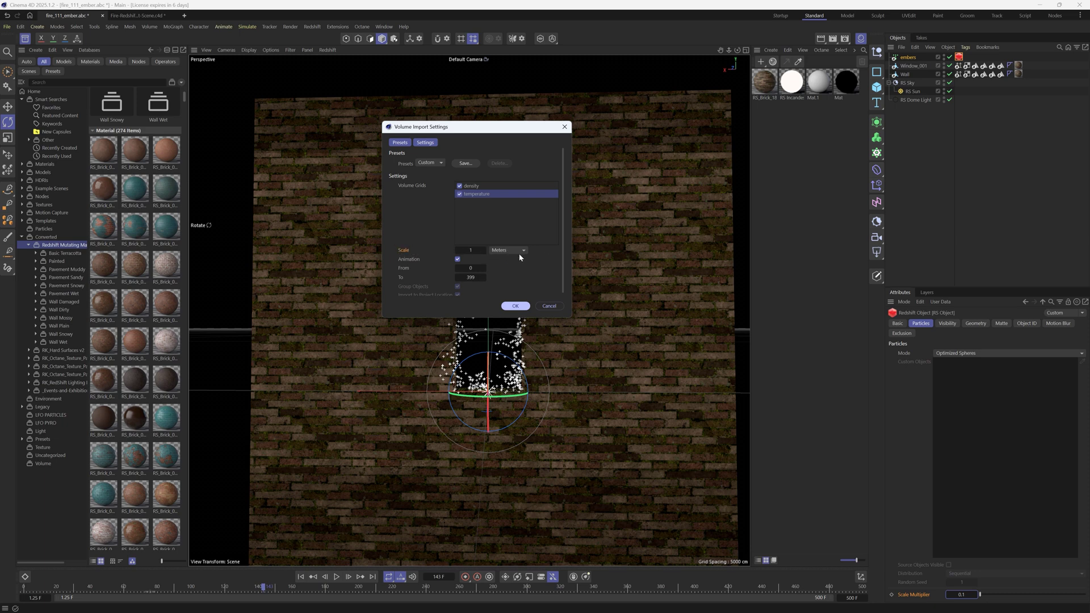
{"action": "left_click", "coordinate": [516, 307]}
Examine the imported fire volume against the wall from several angles and scrub the timeline to frame 172.
{"action": "mouse_move", "coordinate": [540, 341]}
{"action": "left_mouse_down", "text": "alt"}
{"action": "mouse_move", "coordinate": [613, 341]}
{"action": "mouse_move", "coordinate": [554, 335]}
{"action": "mouse_move", "coordinate": [540, 357]}
{"action": "left_mouse_up", "text": "alt"}
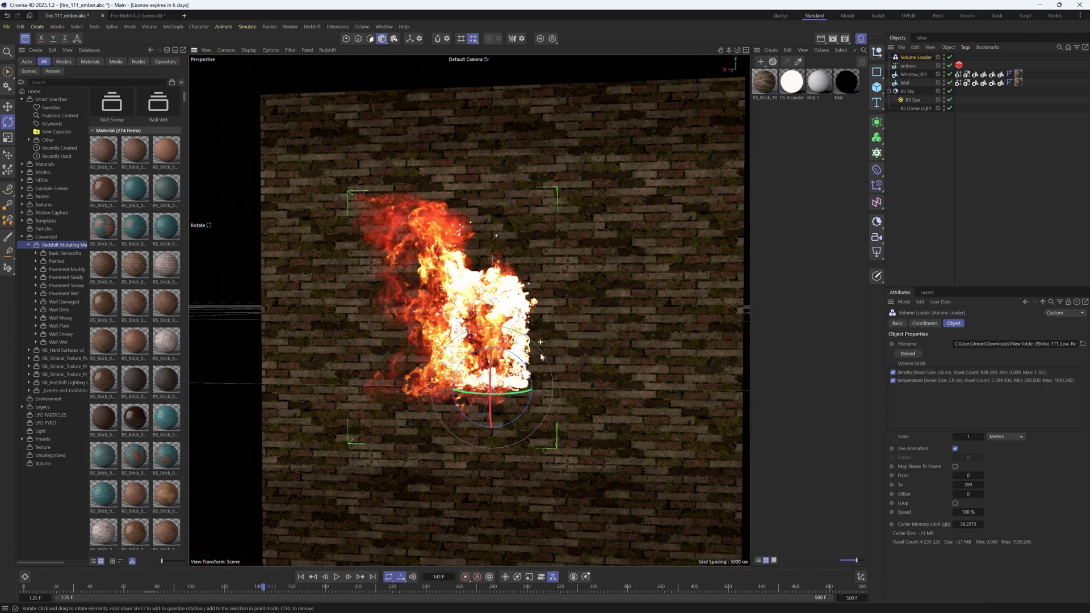
{"action": "left_click_drag", "start_coordinate": [301, 587], "coordinate": [462, 590]}
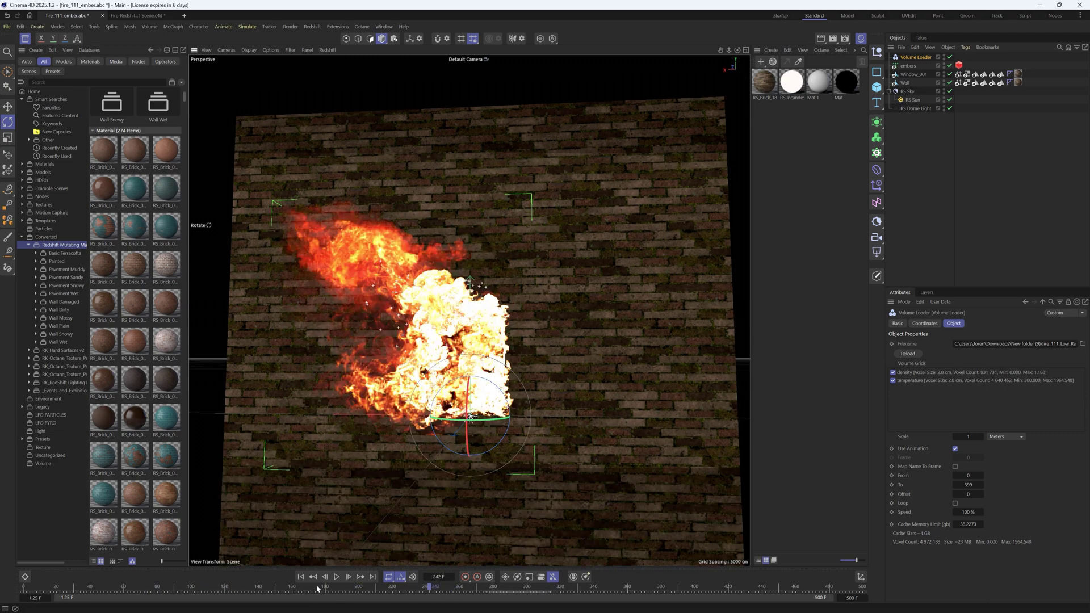
{"action": "left_click_drag", "start_coordinate": [324, 587], "coordinate": [312, 586]}
{"action": "left_click_drag", "start_coordinate": [520, 383], "coordinate": [350, 261], "text": "alt"}
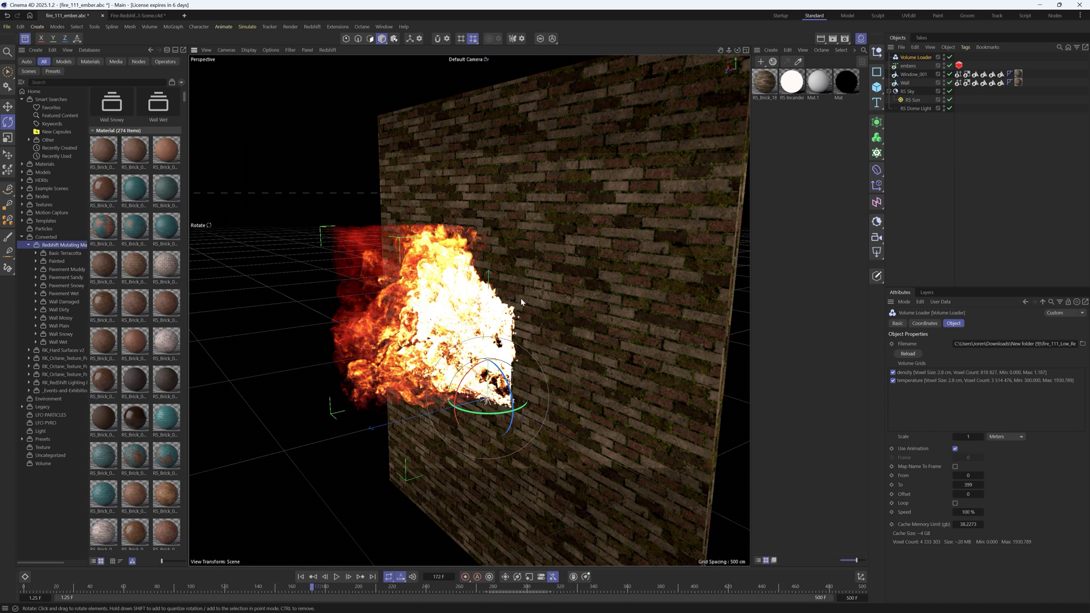
{"action": "left_click_drag", "start_coordinate": [528, 300], "coordinate": [603, 275], "text": "alt"}
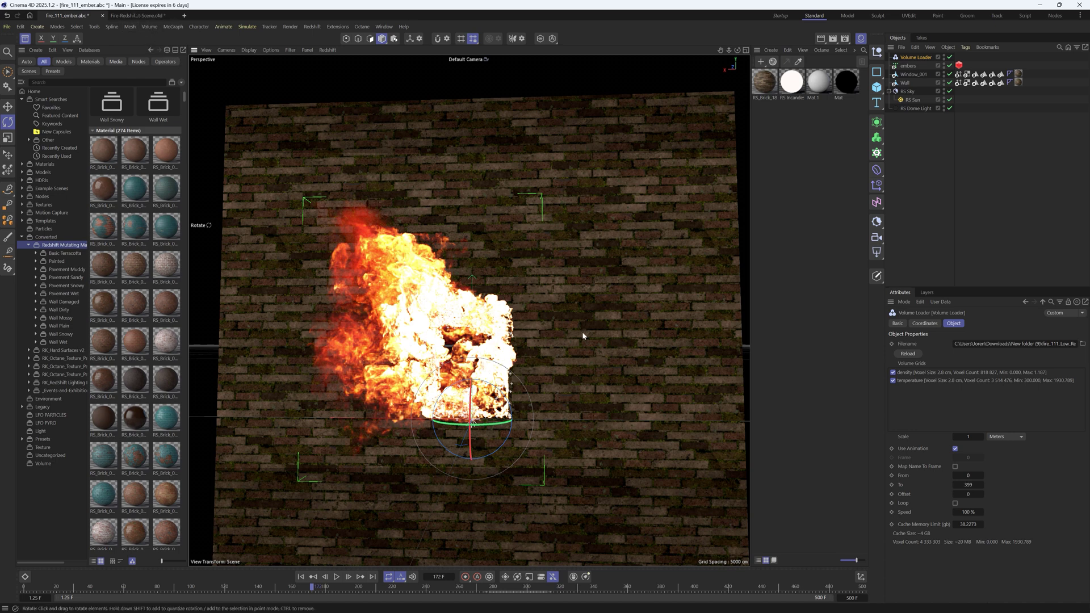
{"action": "left_click_drag", "start_coordinate": [581, 332], "coordinate": [604, 347], "text": "alt"}
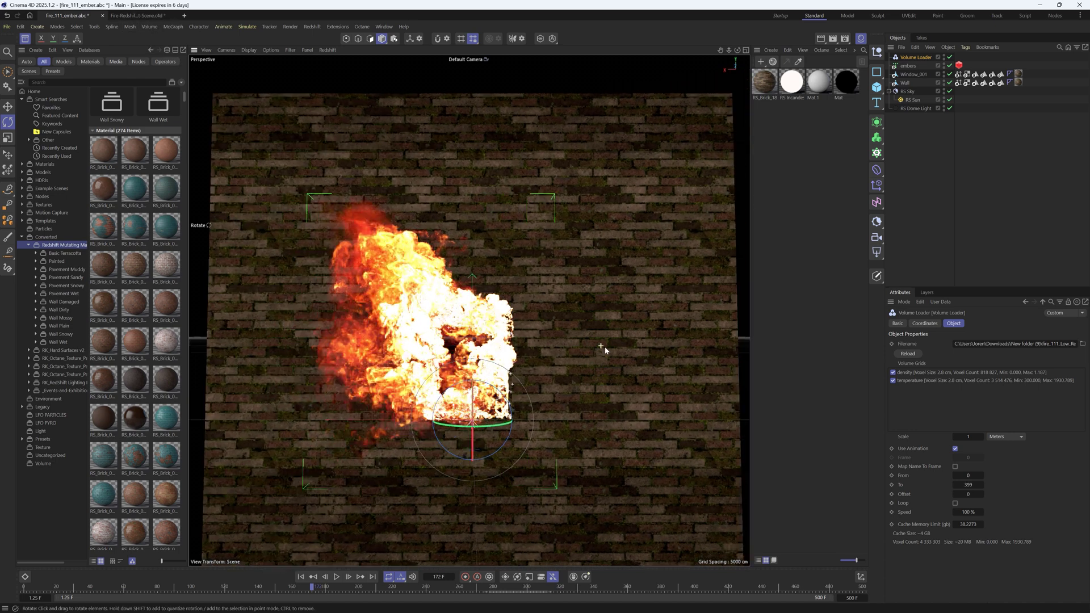
Create a Redshift Volume material and assign it to the Volume Loader.
{"action": "left_click", "coordinate": [771, 50]}
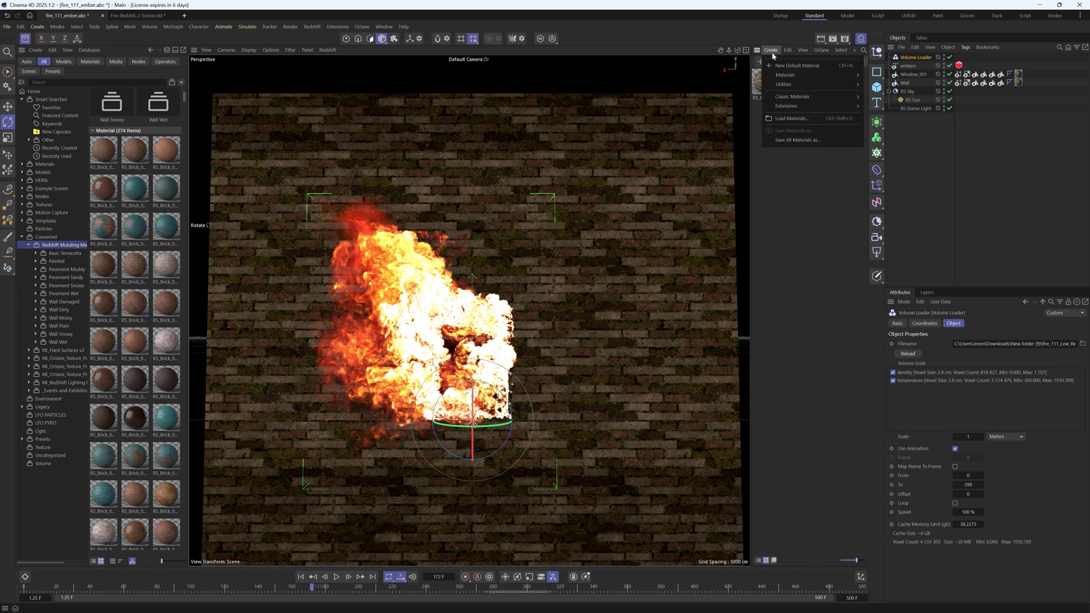
{"action": "mouse_move", "coordinate": [795, 75]}
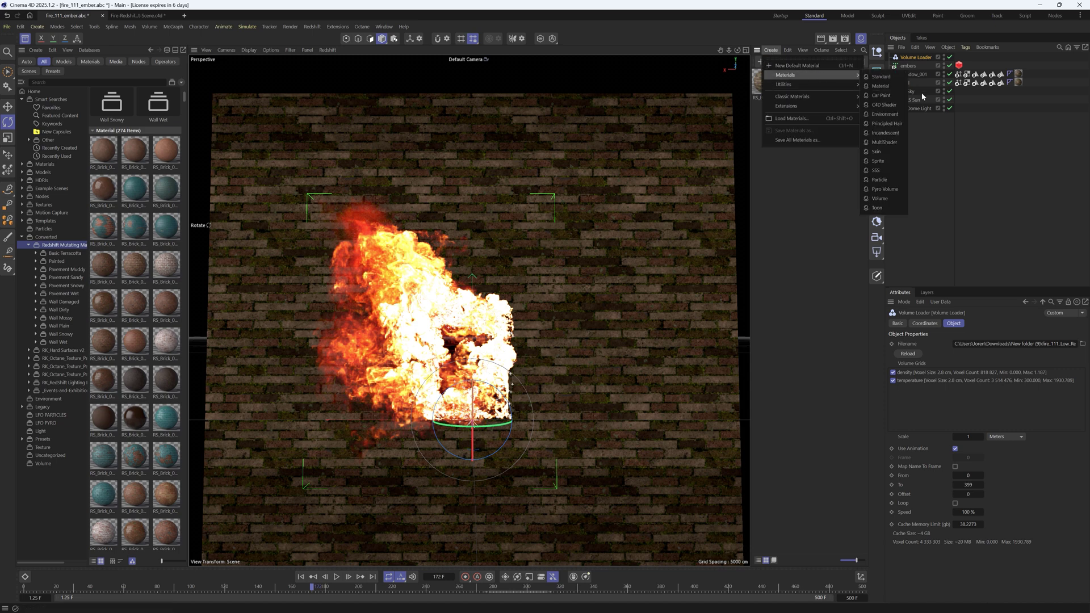
{"action": "left_click", "coordinate": [879, 198]}
{"action": "left_click_drag", "start_coordinate": [904, 69], "coordinate": [915, 58]}
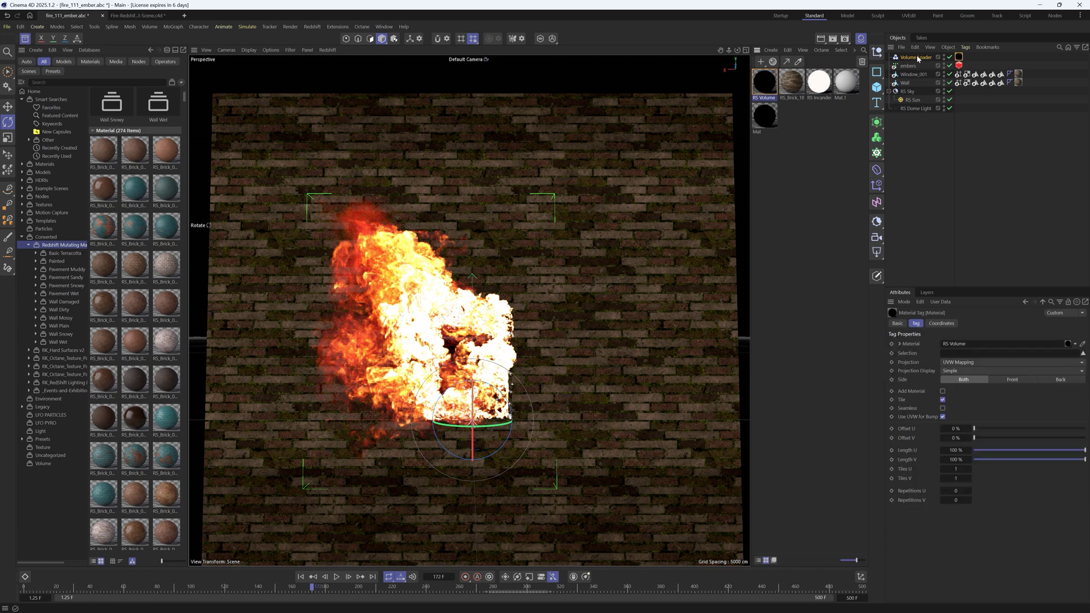
Open the RS Volume material in the Node Editor and display the volume node's scatter settings.
{"action": "double_click", "coordinate": [765, 83]}
{"action": "left_click", "coordinate": [760, 203]}
{"action": "left_click_drag", "start_coordinate": [738, 72], "coordinate": [512, 64]}
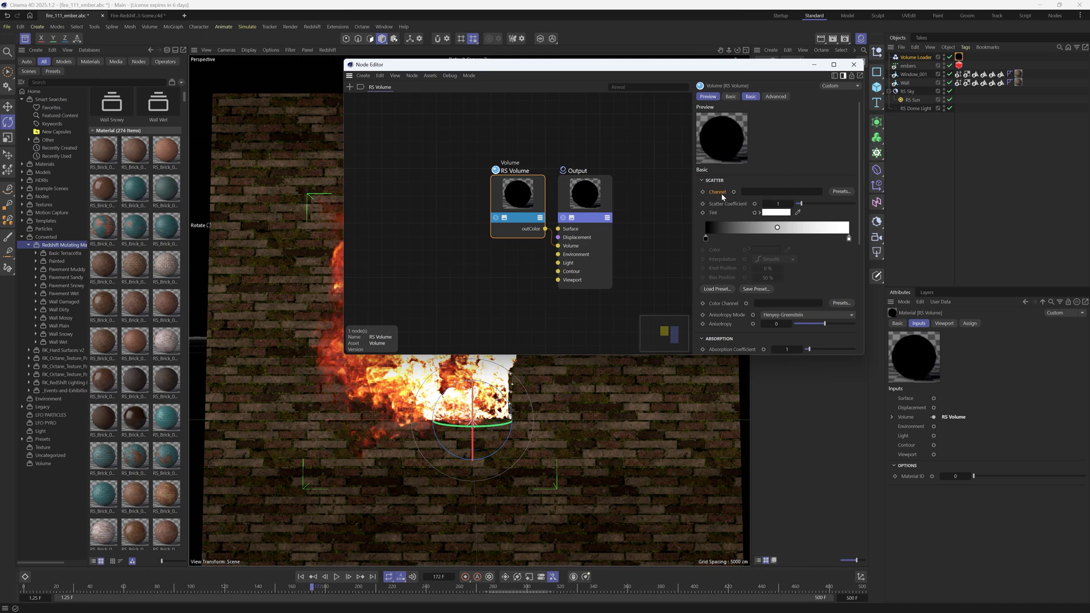
Set the RS Volume node's scatter channel to the Volume Loader's density grid.
{"action": "left_click", "coordinate": [845, 193]}
{"action": "mouse_move", "coordinate": [858, 227]}
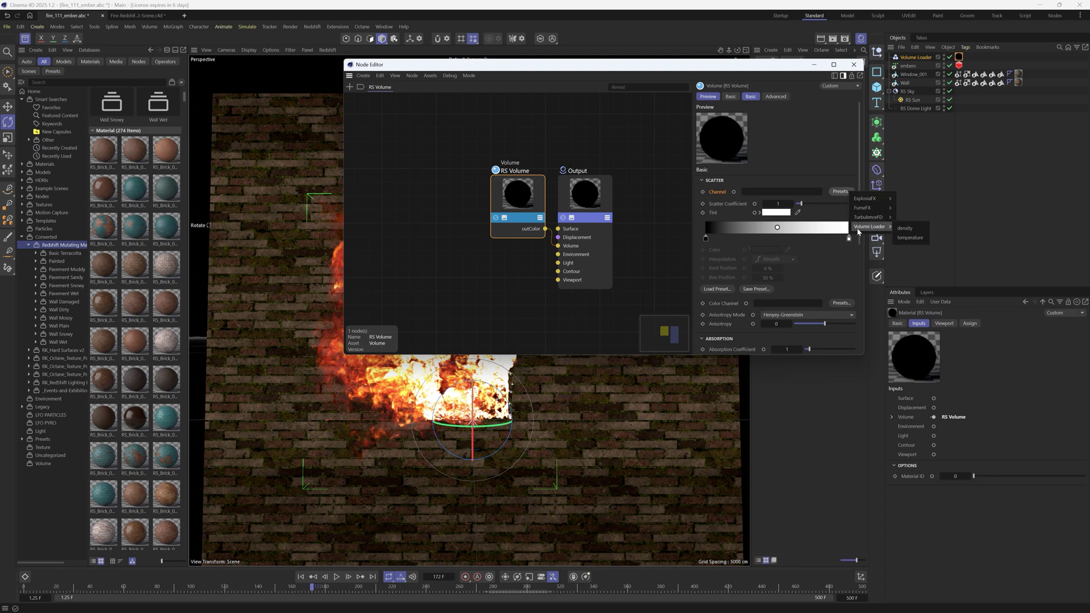
{"action": "left_click", "coordinate": [905, 229]}
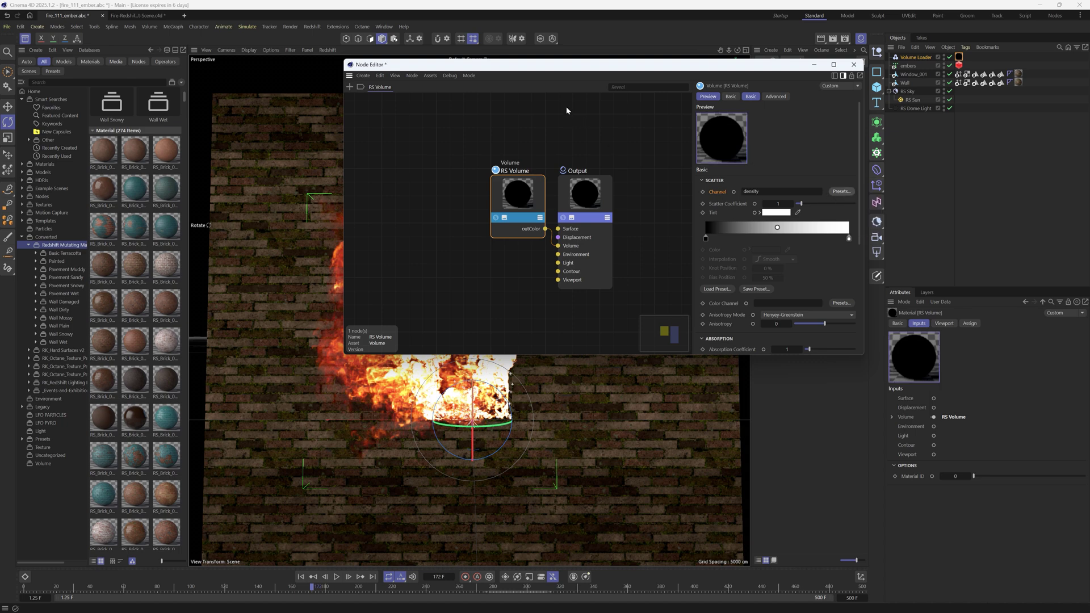
{"action": "left_click_drag", "start_coordinate": [542, 73], "coordinate": [693, 70]}
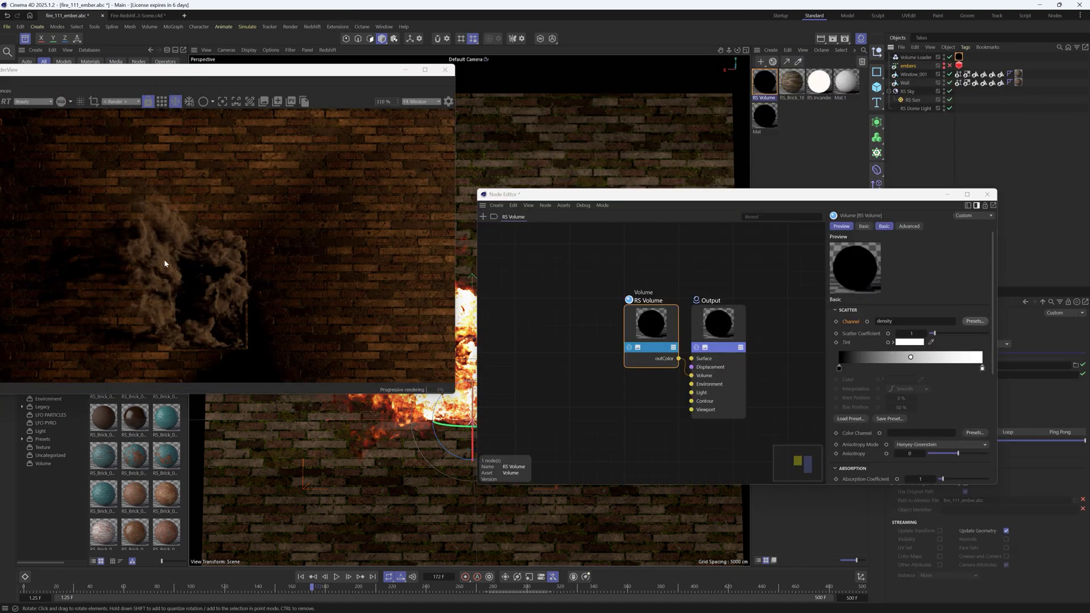
Set the volume's emission channel to the Volume Loader's temperature grid and refresh the Redshift RenderView.
{"action": "left_click_drag", "start_coordinate": [509, 194], "coordinate": [500, 85]}
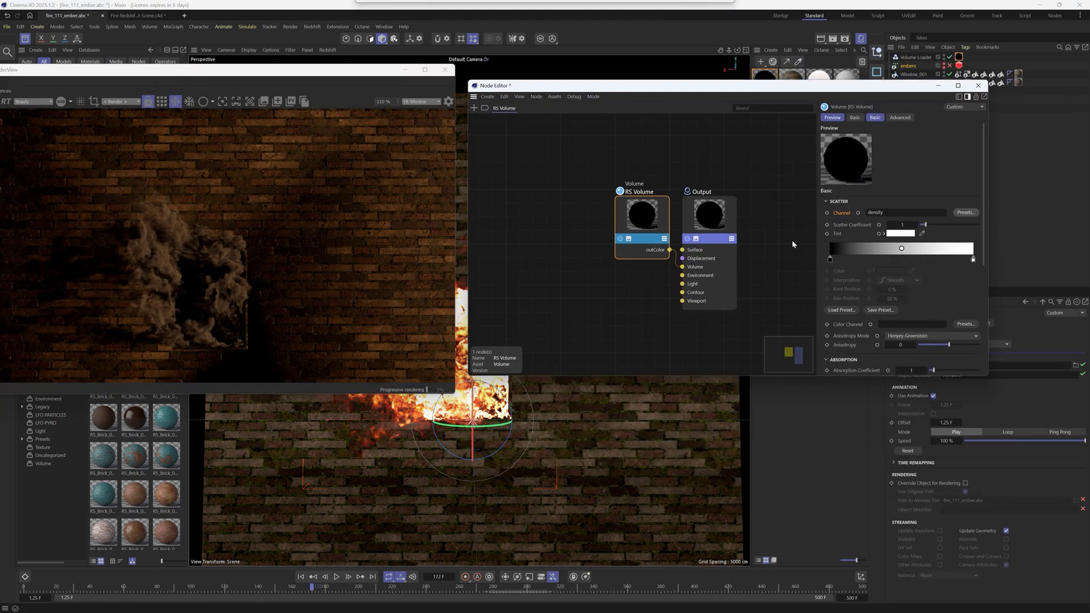
{"action": "left_click_drag", "start_coordinate": [985, 199], "coordinate": [989, 315]}
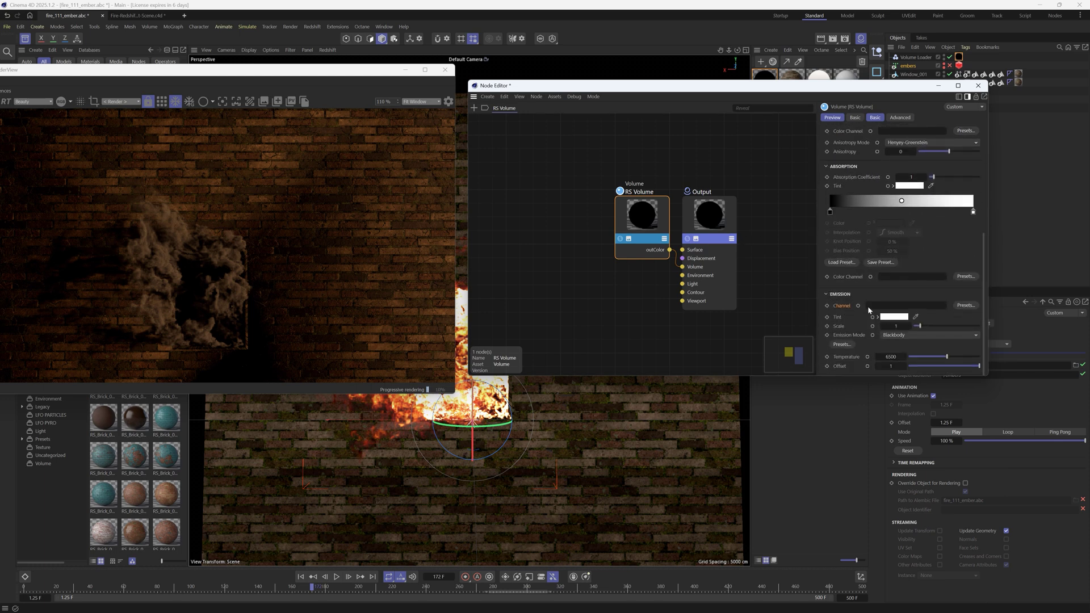
{"action": "left_click", "coordinate": [965, 306]}
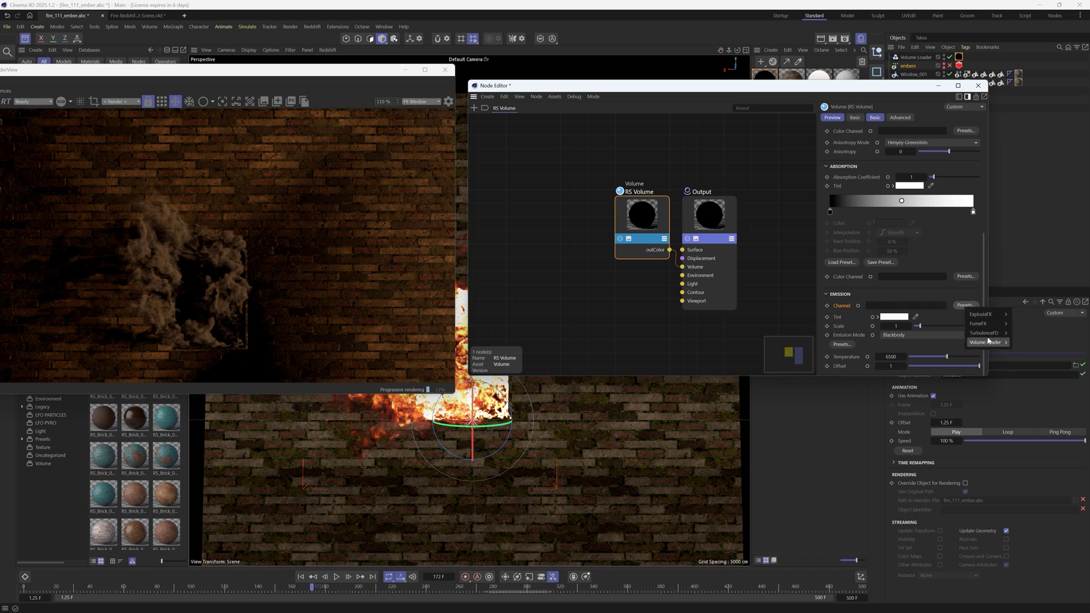
{"action": "mouse_move", "coordinate": [992, 344]}
{"action": "left_click", "coordinate": [1025, 353]}
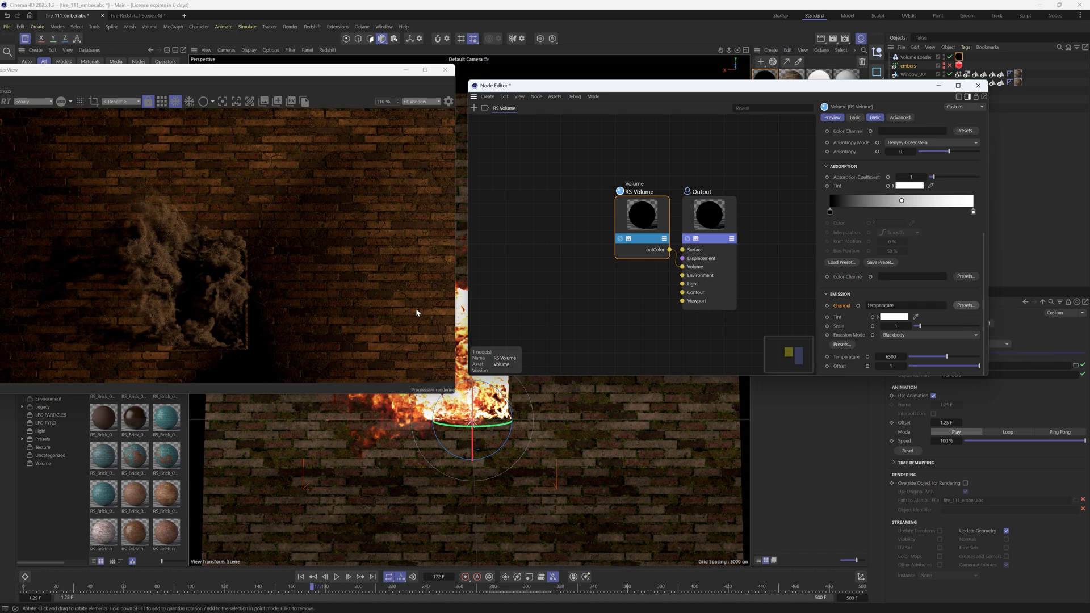
{"action": "left_click_drag", "start_coordinate": [68, 72], "coordinate": [128, 65]}
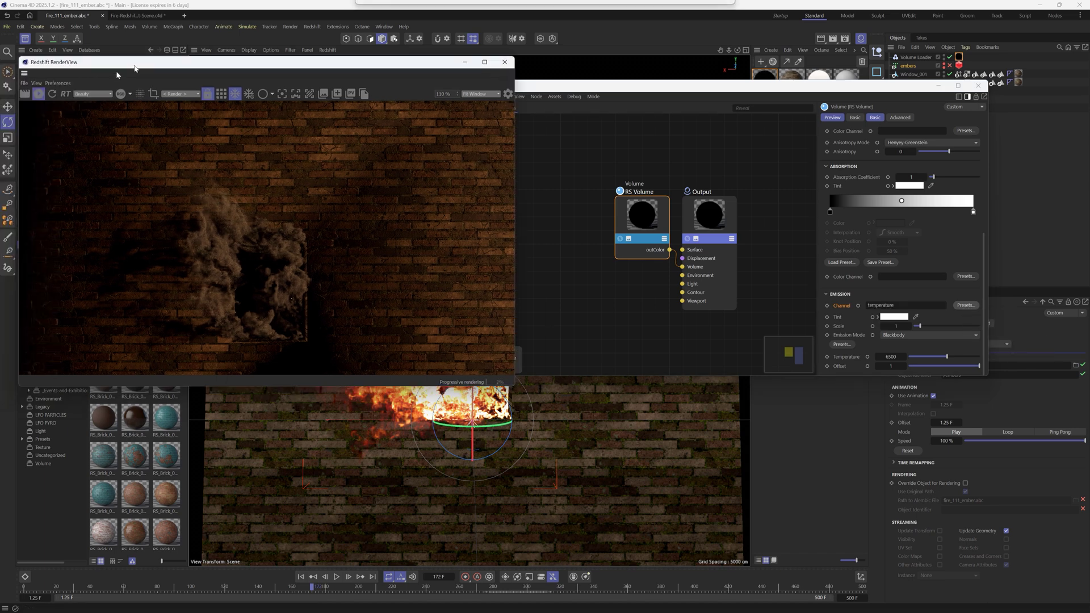
{"action": "left_click", "coordinate": [52, 94]}
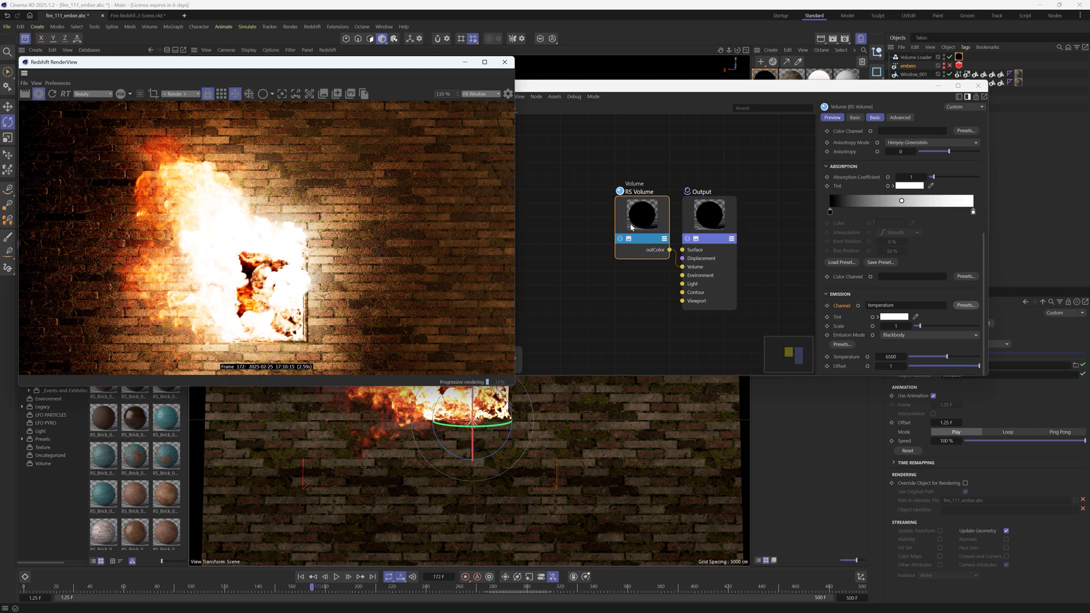
Copy the density and emission remap range parameters from the RS Volume material in the Fire-Redshift-Preset-Scene file.
{"action": "left_click", "coordinate": [898, 118]}
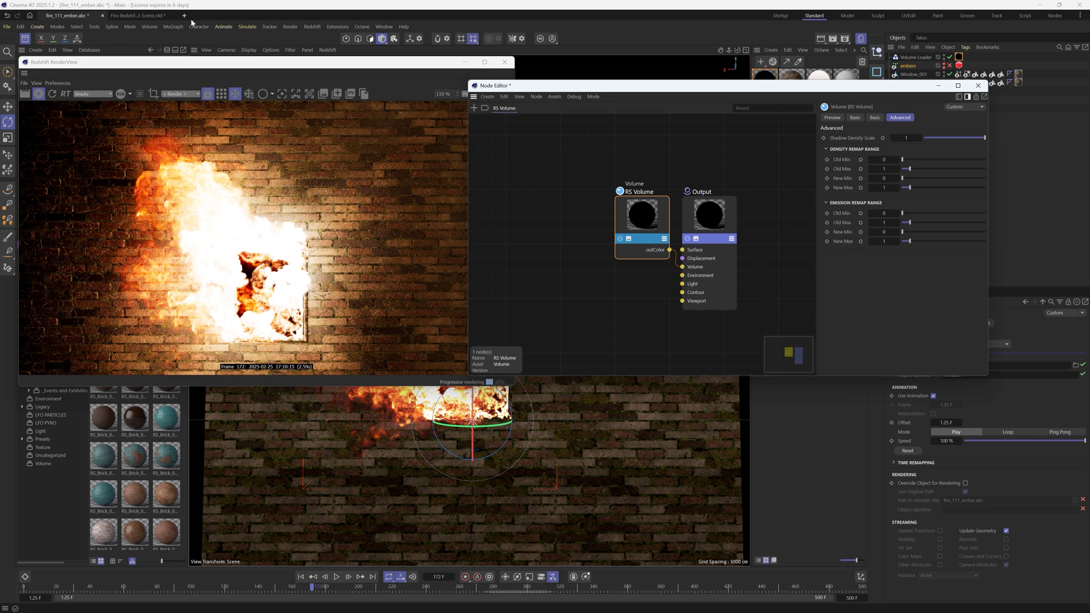
{"action": "left_click", "coordinate": [136, 15]}
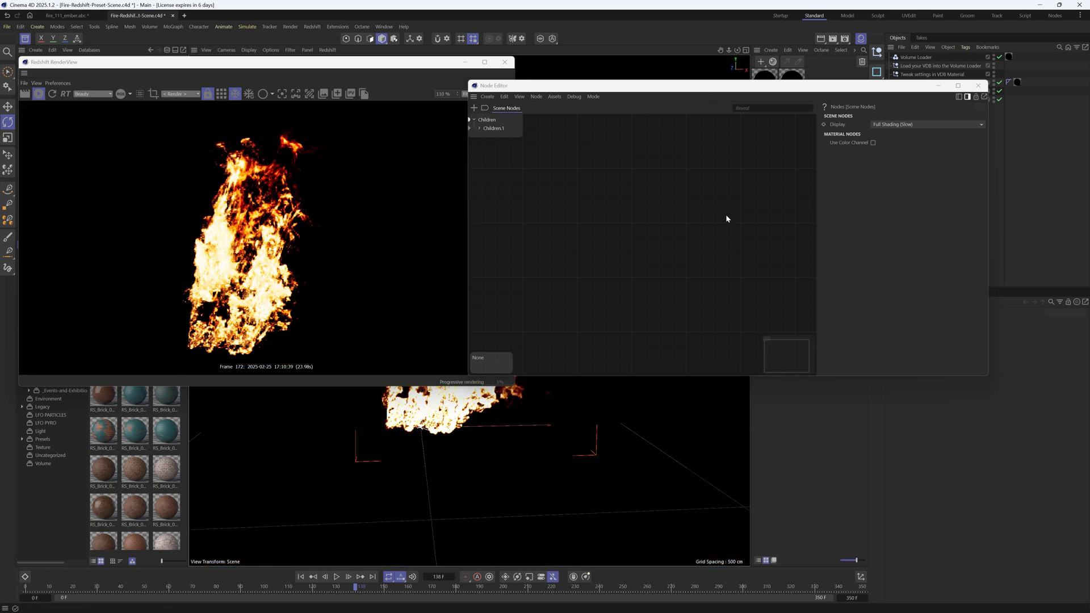
{"action": "left_click_drag", "start_coordinate": [710, 85], "coordinate": [729, 234]}
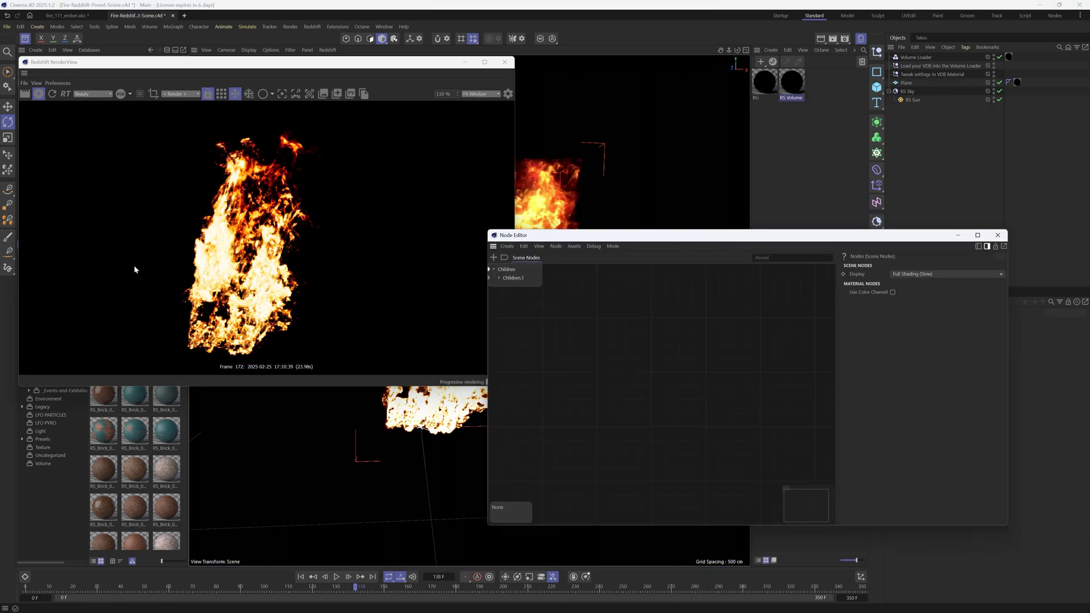
{"action": "double_click", "coordinate": [778, 88]}
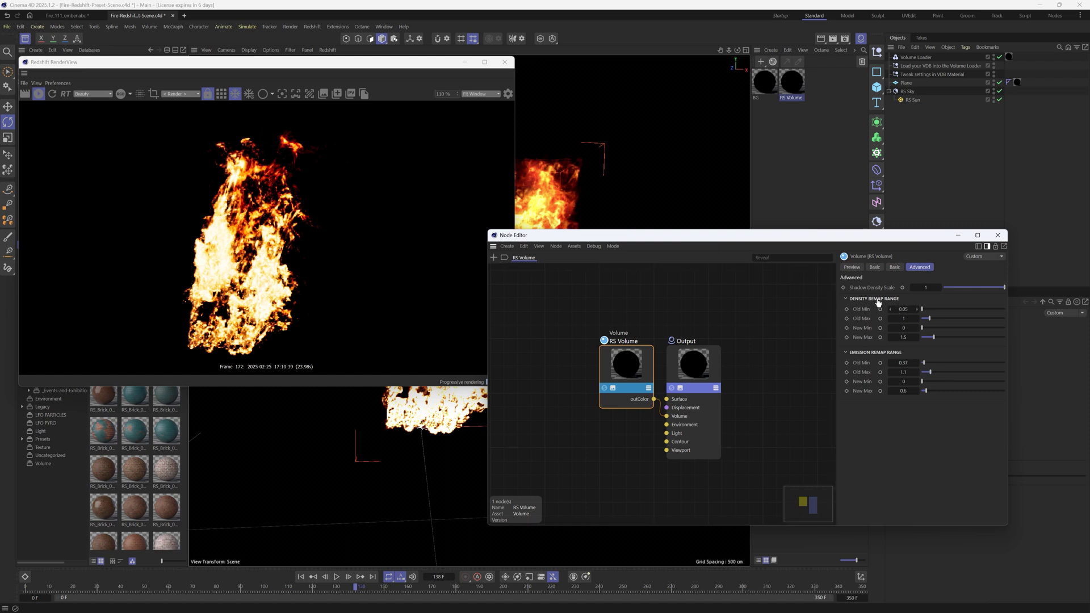
{"action": "right_click", "coordinate": [862, 372]}
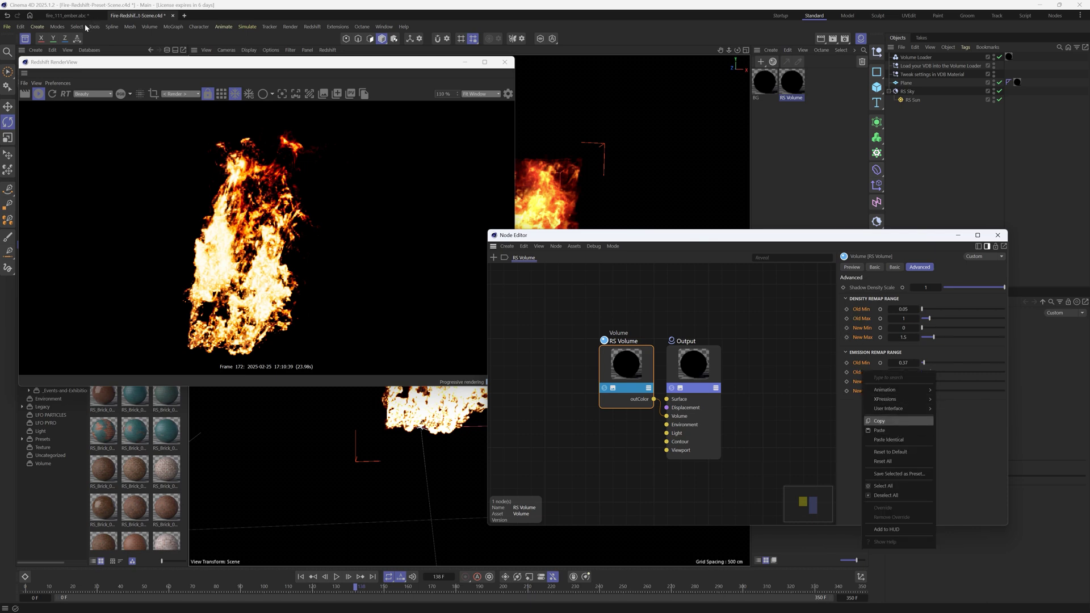
Paste the copied remap ranges into the RS Volume node of the fire_111_ember scene and set the emission Old Min to 0.28.
{"action": "left_click", "coordinate": [72, 16]}
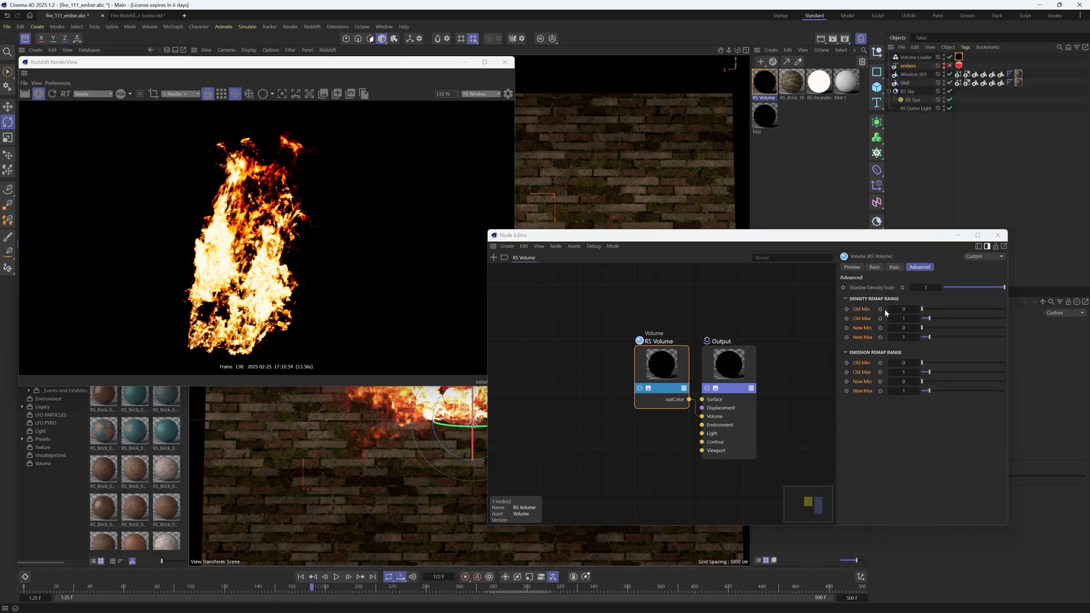
{"action": "right_click", "coordinate": [861, 310]}
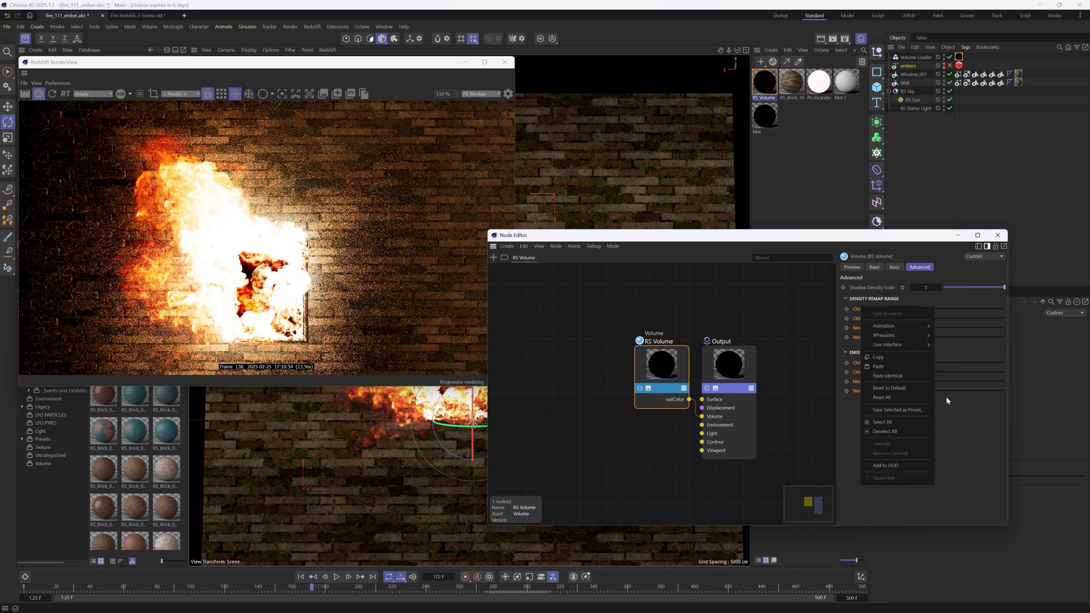
{"action": "left_click", "coordinate": [880, 366]}
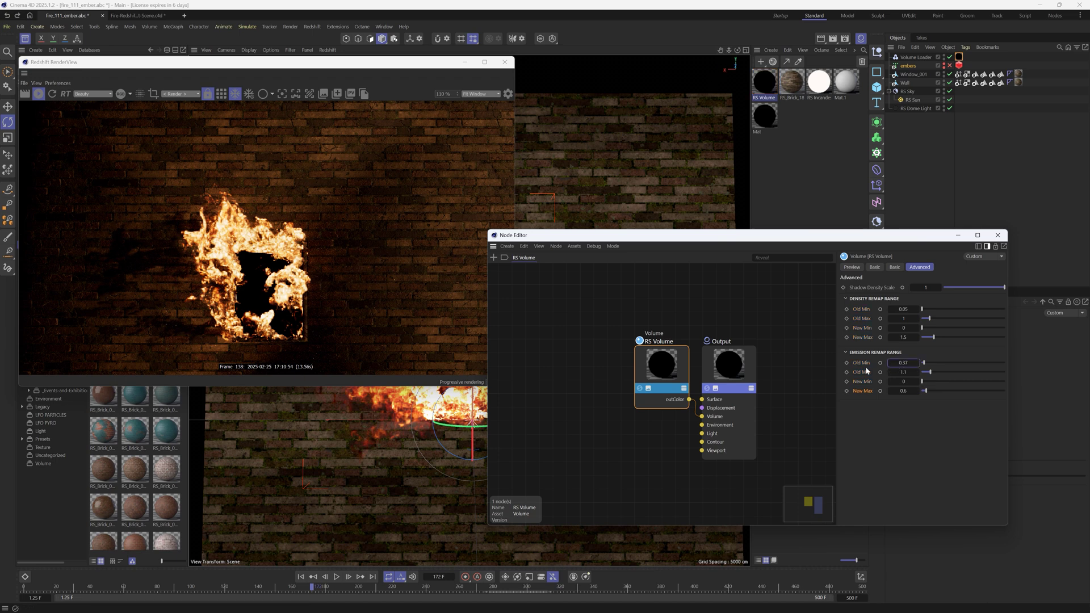
{"action": "left_click_drag", "start_coordinate": [903, 363], "coordinate": [902, 362]}
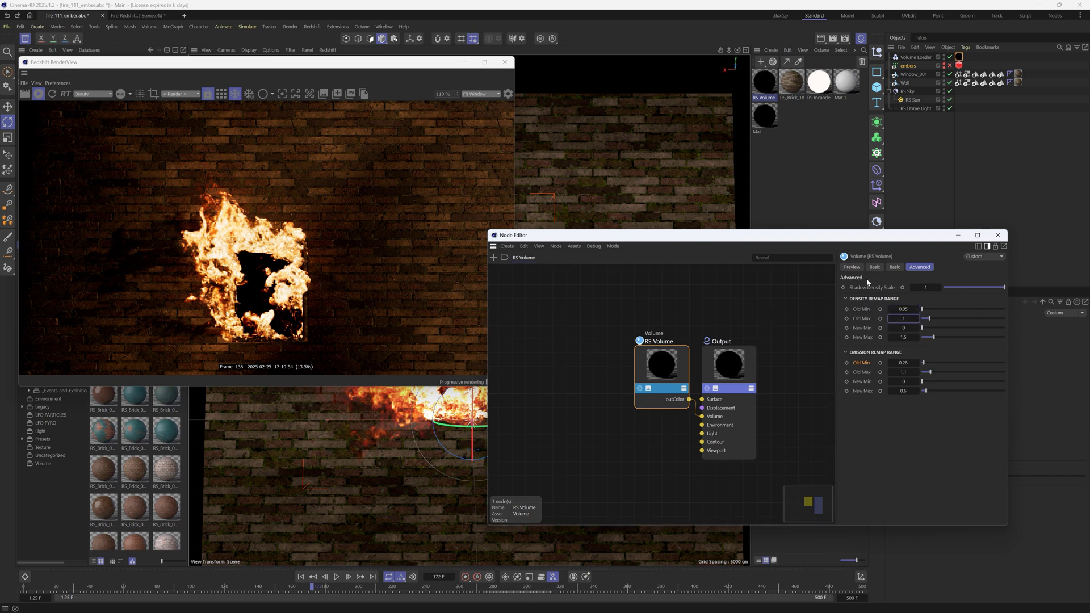
Tint the volume's emission light orange with RGB 255, 174, 112 and close the Node Editor.
{"action": "left_click", "coordinate": [895, 267]}
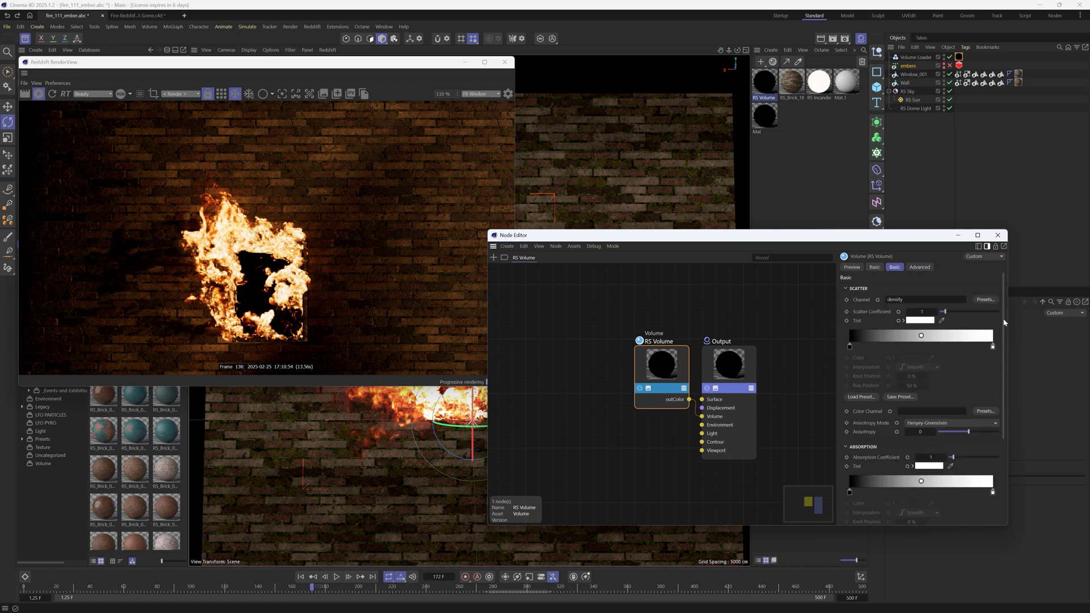
{"action": "left_click_drag", "start_coordinate": [1003, 323], "coordinate": [831, 476]}
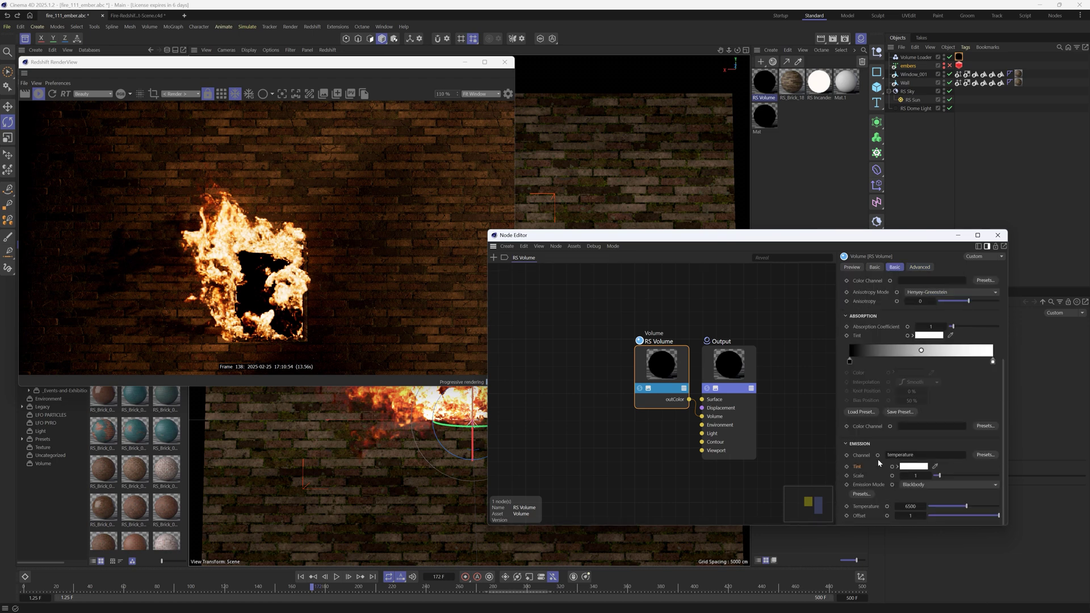
{"action": "left_click", "coordinate": [913, 466]}
{"action": "left_click_drag", "start_coordinate": [871, 475], "coordinate": [773, 287]}
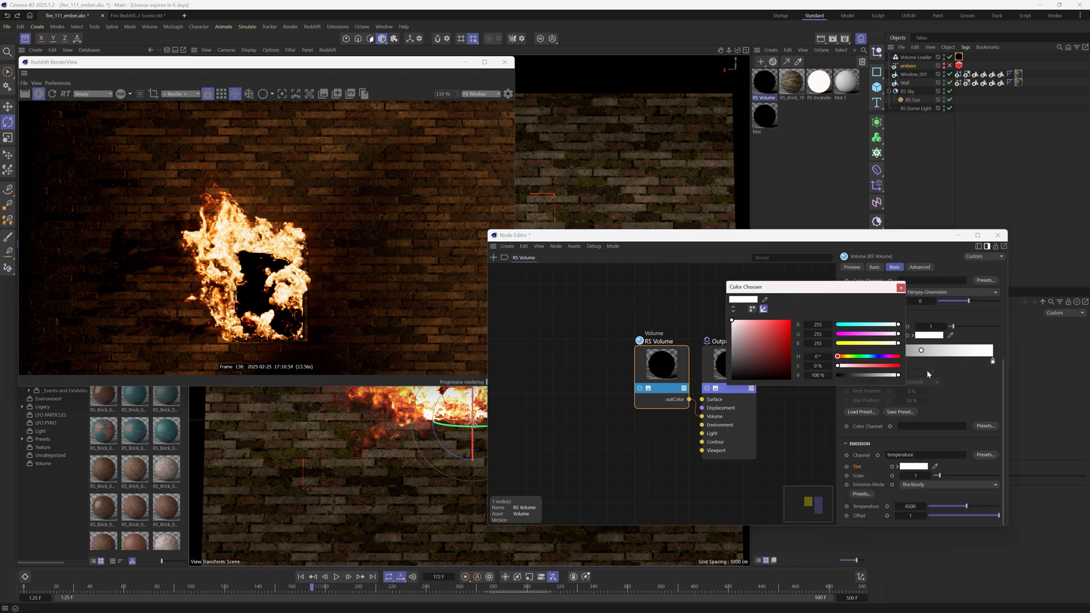
{"action": "left_click_drag", "start_coordinate": [787, 352], "coordinate": [795, 319]}
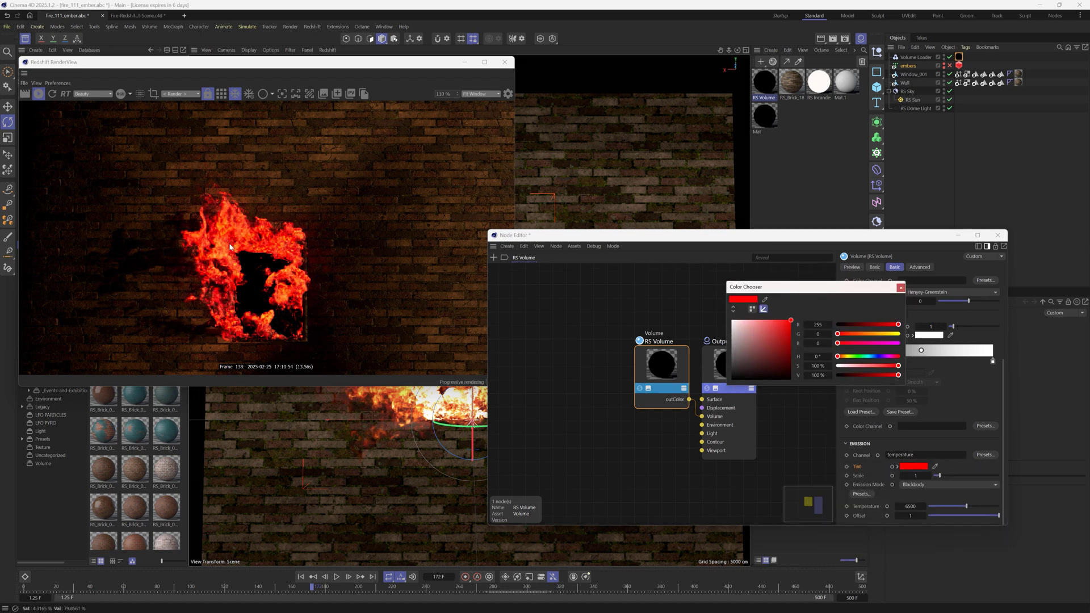
{"action": "left_click_drag", "start_coordinate": [774, 328], "coordinate": [757, 319]}
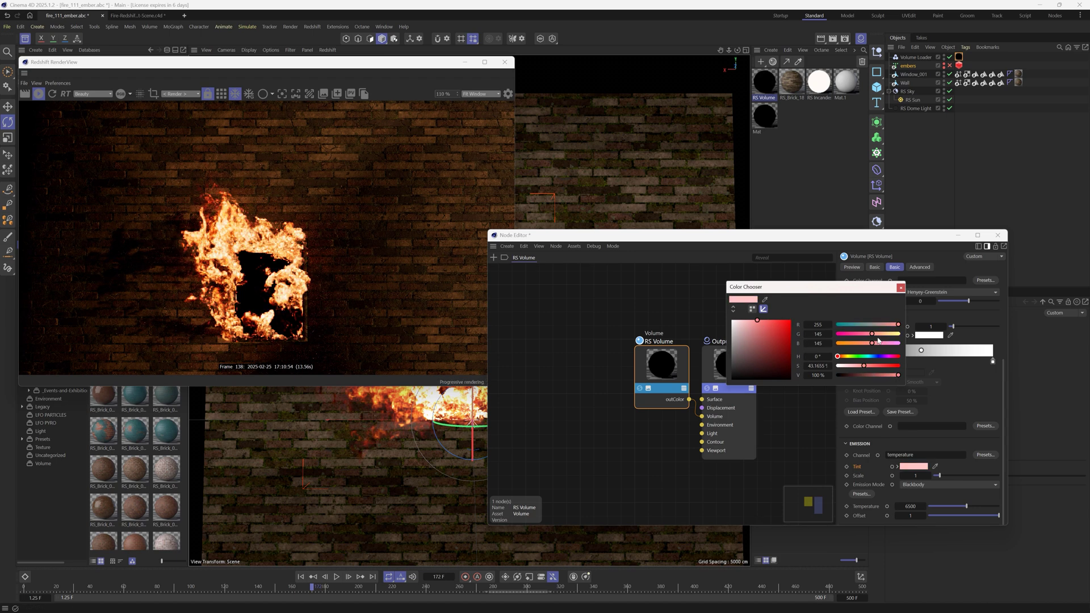
{"action": "left_click_drag", "start_coordinate": [872, 343], "coordinate": [852, 343]}
{"action": "left_click_drag", "start_coordinate": [768, 324], "coordinate": [766, 330]}
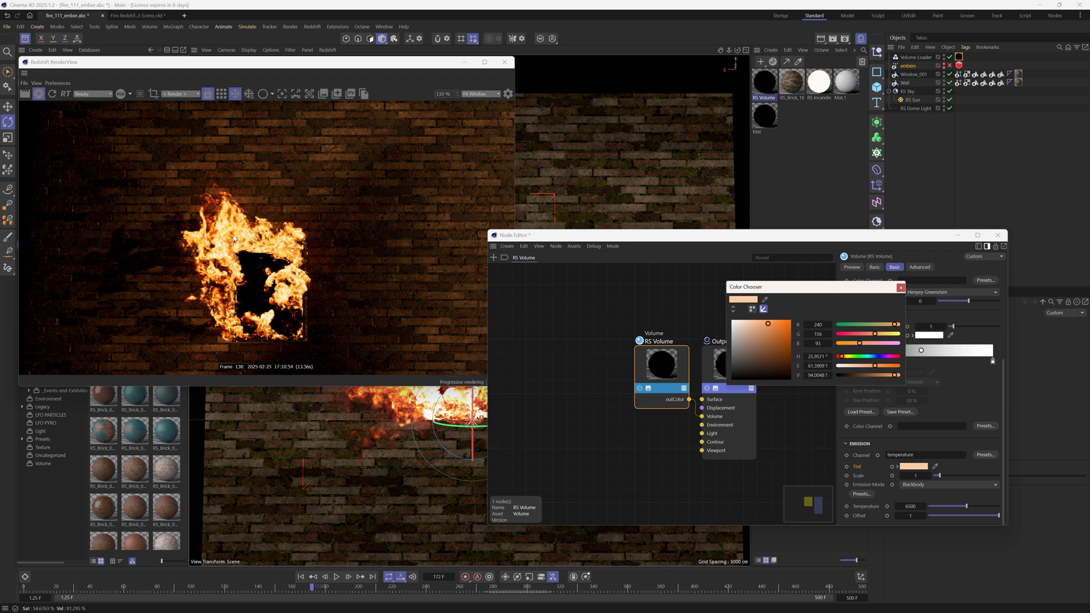
{"action": "mouse_move", "coordinate": [752, 323]}
{"action": "left_mouse_down"}
{"action": "mouse_move", "coordinate": [732, 320]}
{"action": "mouse_move", "coordinate": [765, 319]}
{"action": "left_mouse_up"}
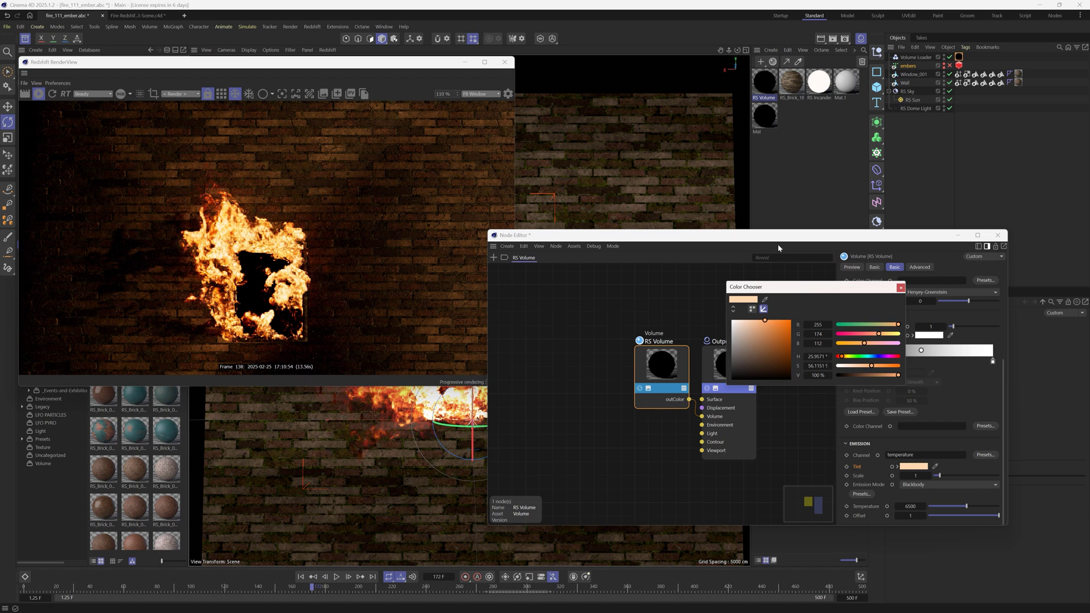
{"action": "left_click", "coordinate": [763, 240]}
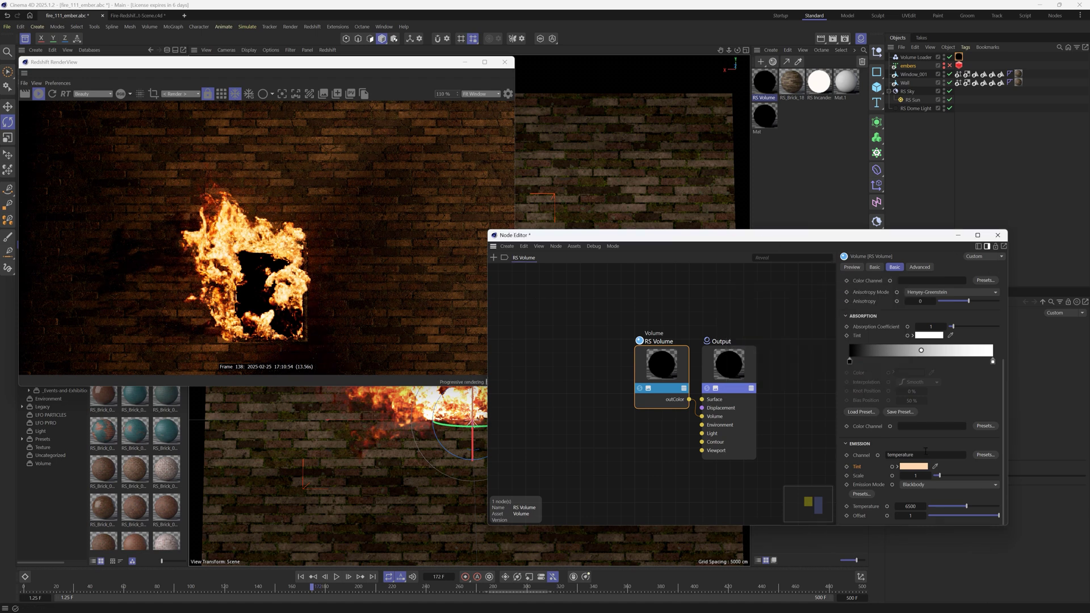
{"action": "left_click", "coordinate": [920, 267]}
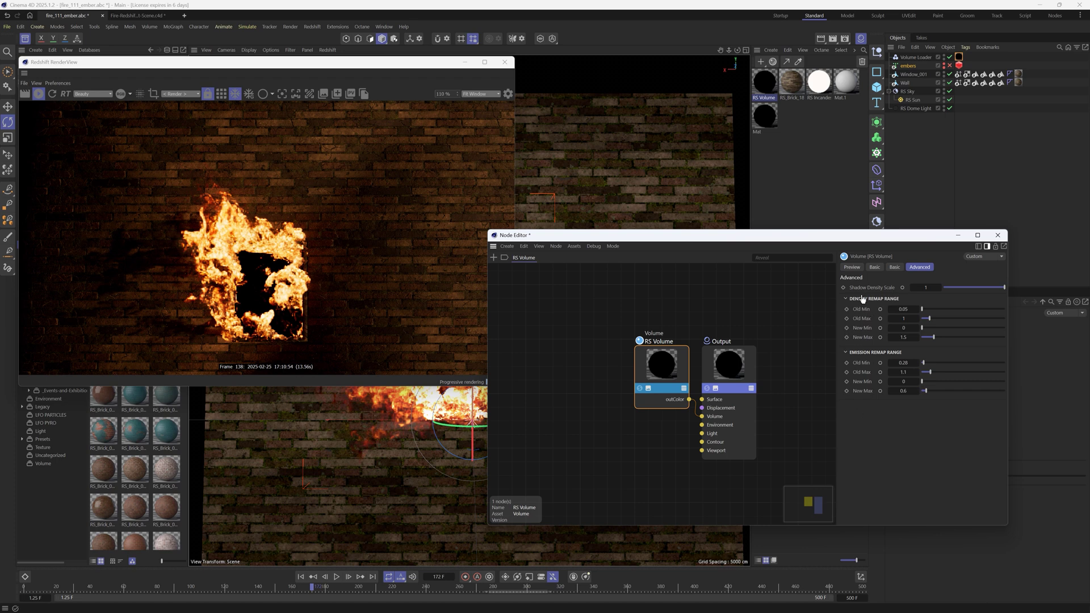
{"action": "left_click", "coordinate": [998, 234]}
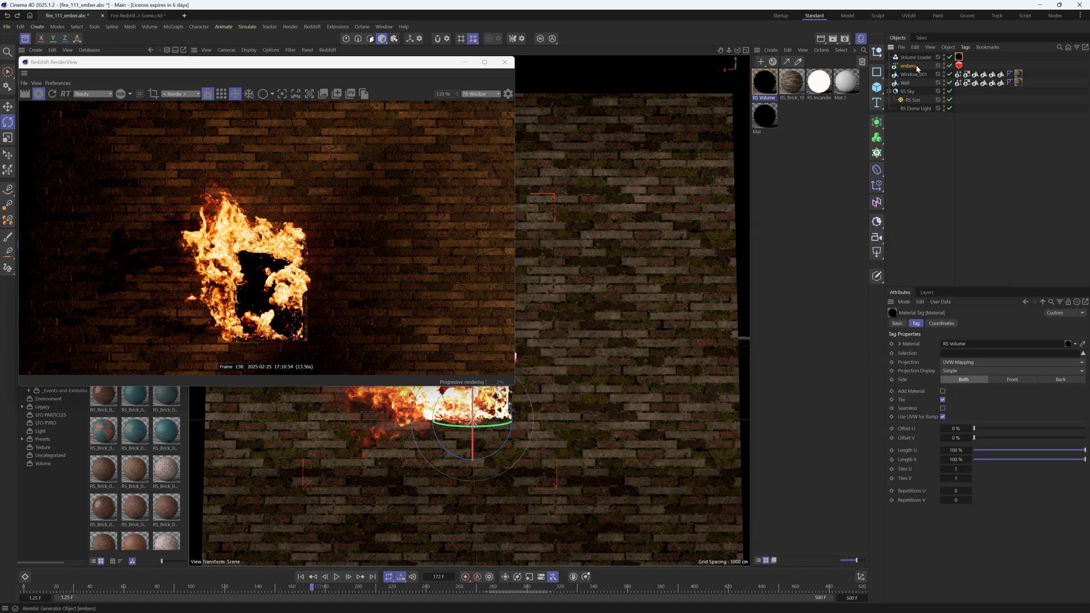
Examine the rendered fire against the wall from the side at frames 147 and 342.
{"action": "left_click", "coordinate": [903, 66]}
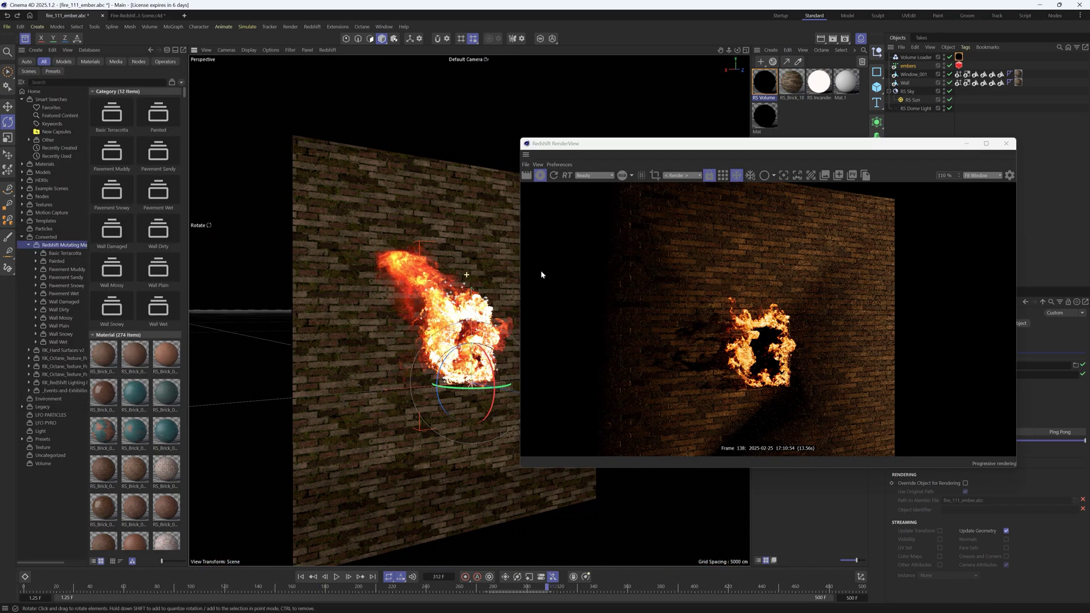
{"action": "left_click_drag", "start_coordinate": [525, 275], "coordinate": [421, 288], "text": "alt"}
{"action": "left_click_drag", "start_coordinate": [358, 587], "coordinate": [270, 588]}
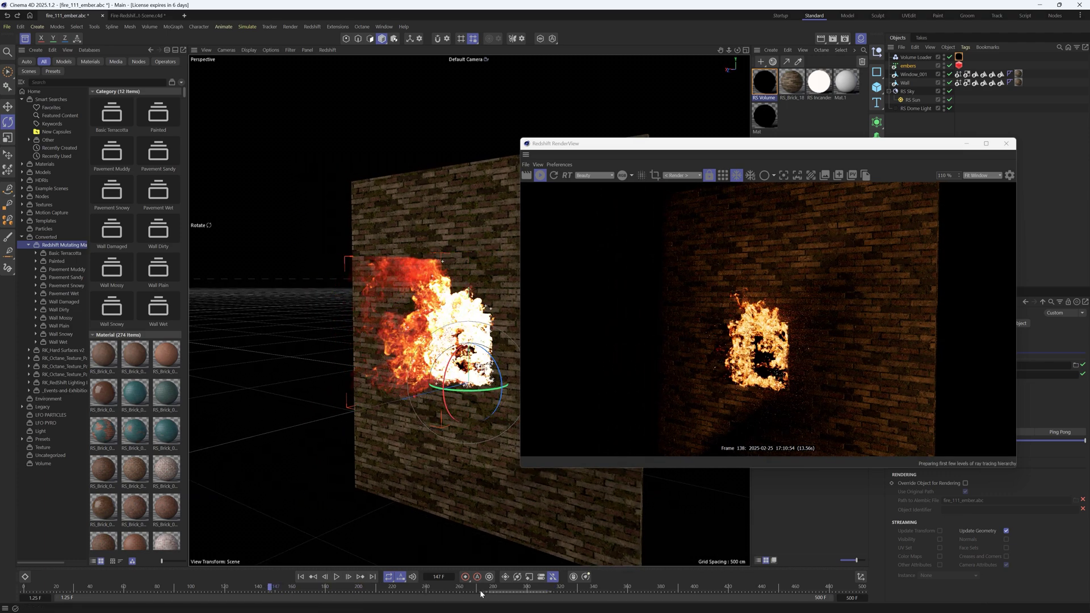
{"action": "left_click", "coordinate": [595, 587]}
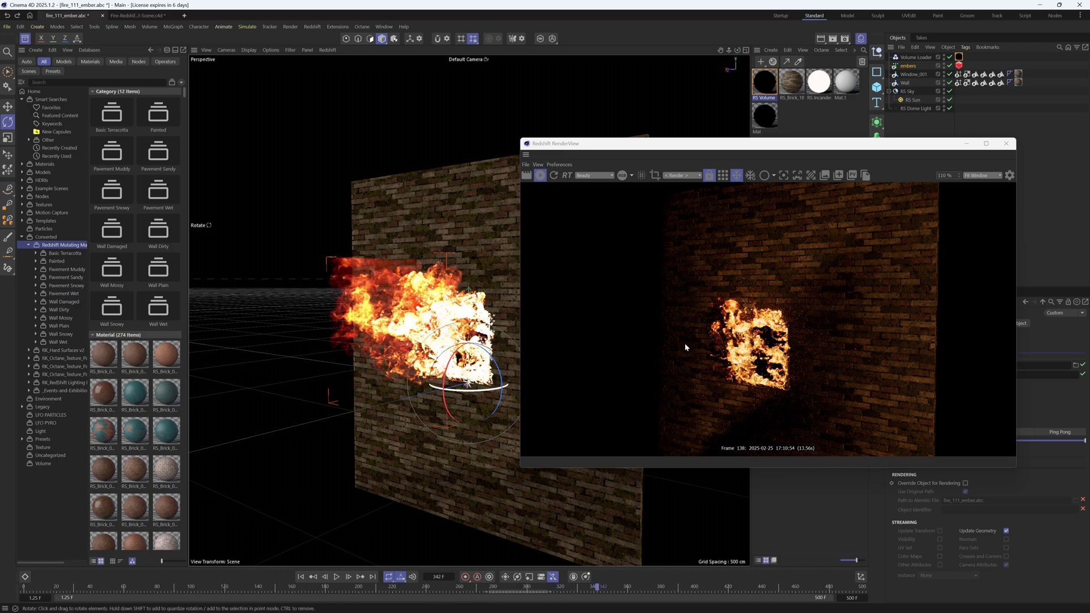